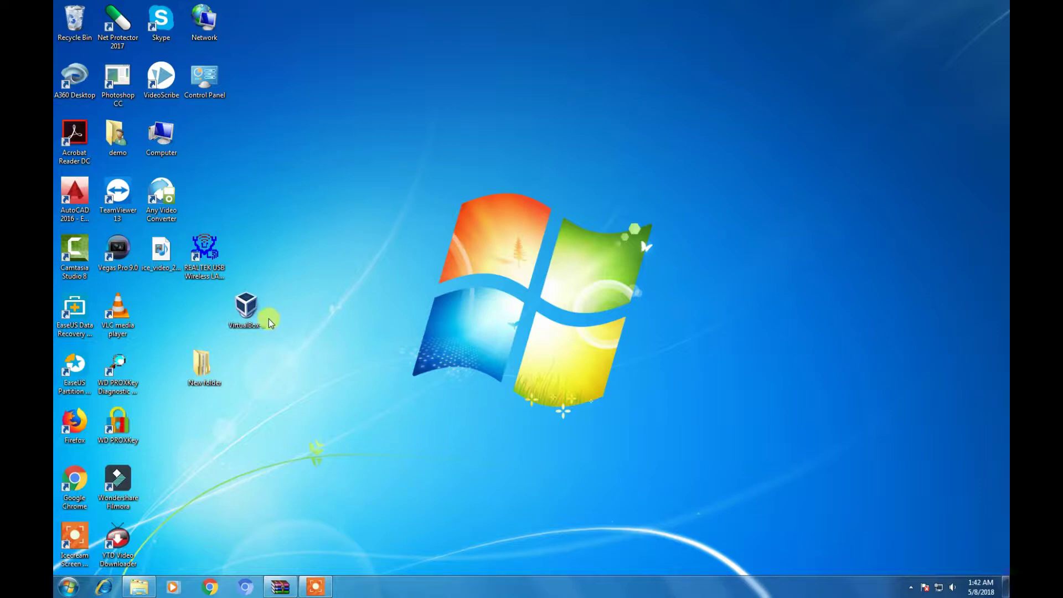
# - Launch the VirtualBox 5.2.0 installer and keep the default features and all four shortcut options
pyautogui.click(244, 318)
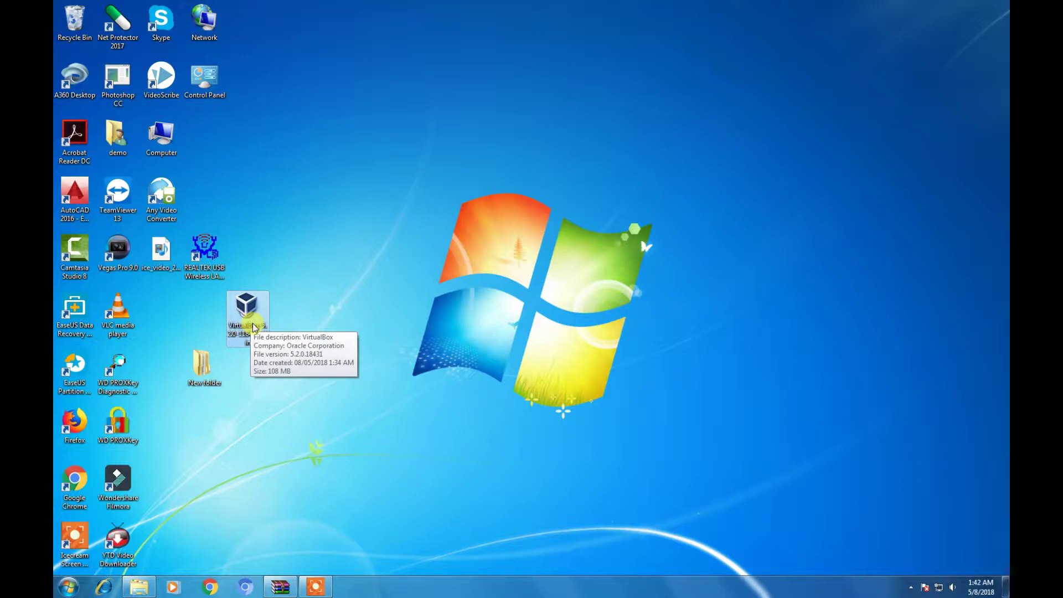
pyautogui.doubleClick(254, 326)
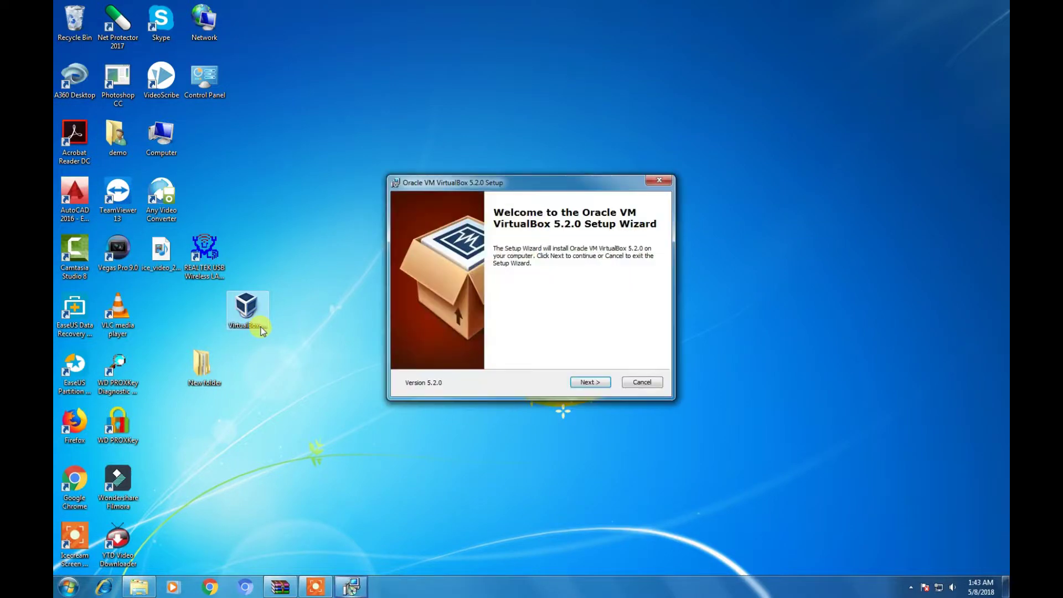
pyautogui.click(590, 382)
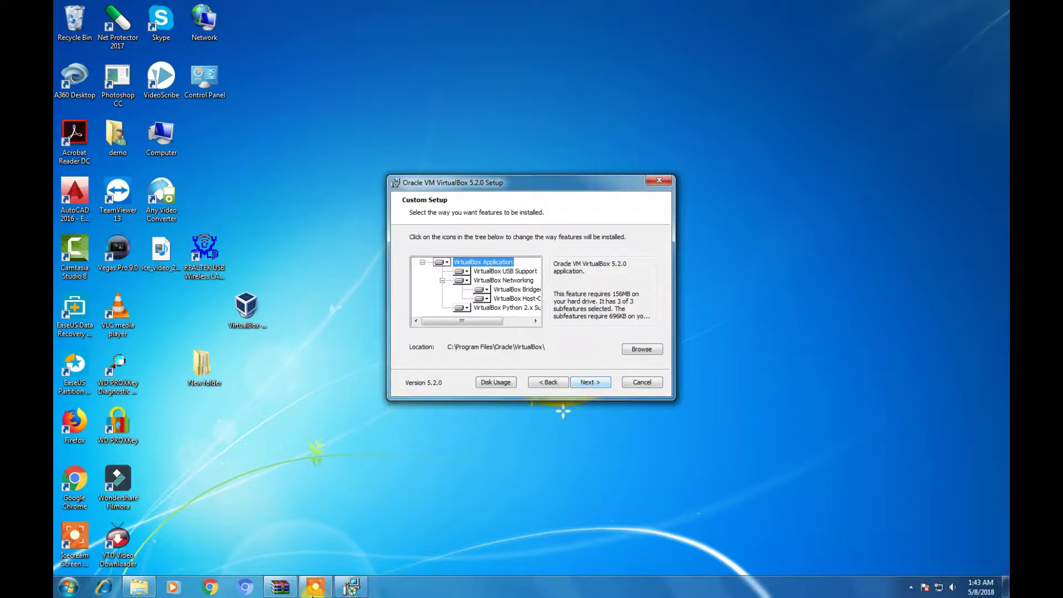
pyautogui.click(314, 586)
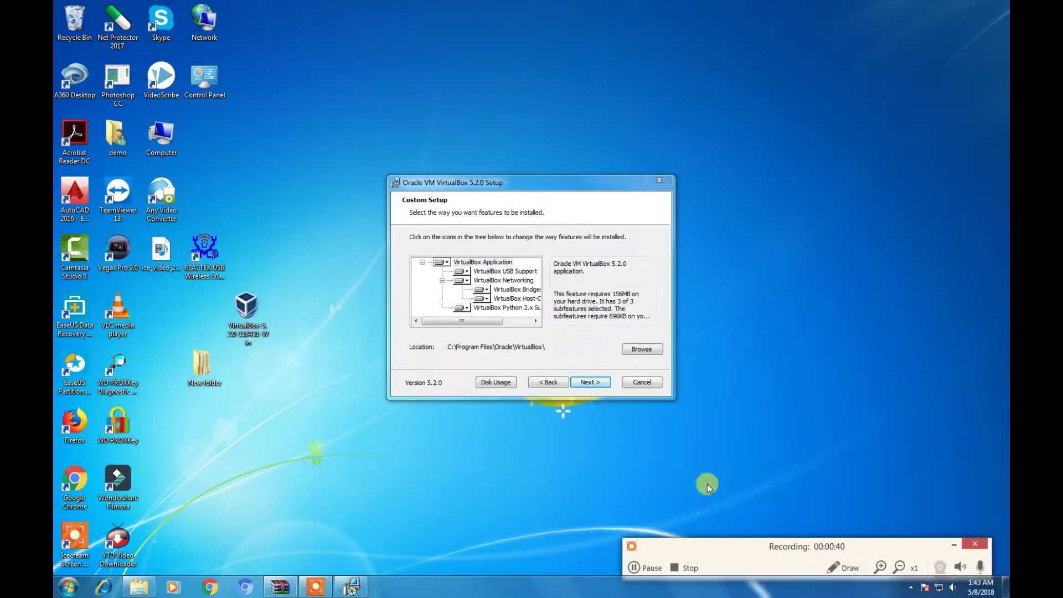
pyautogui.click(956, 544)
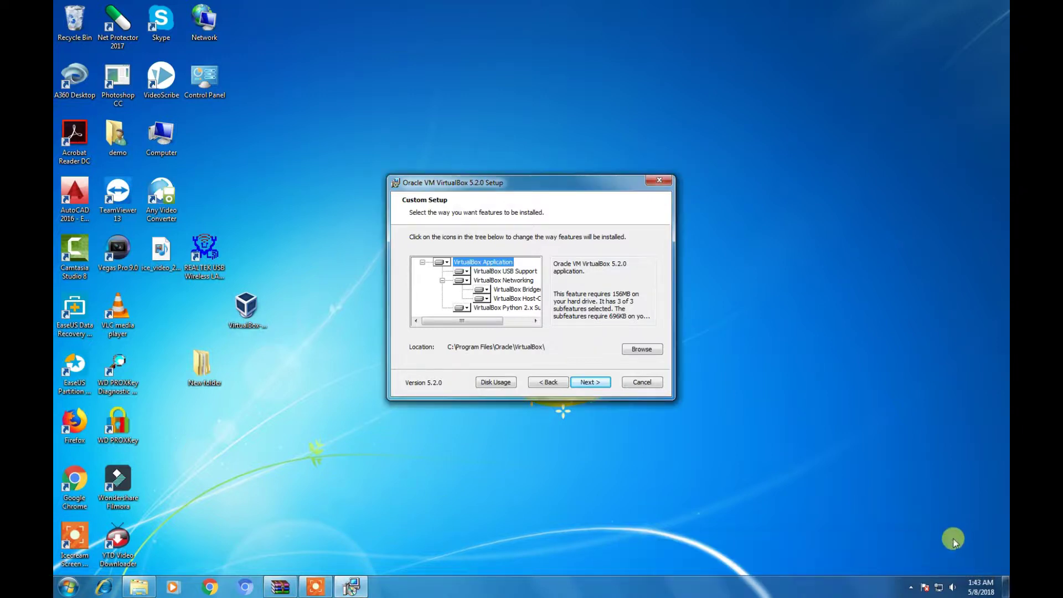
pyautogui.click(592, 383)
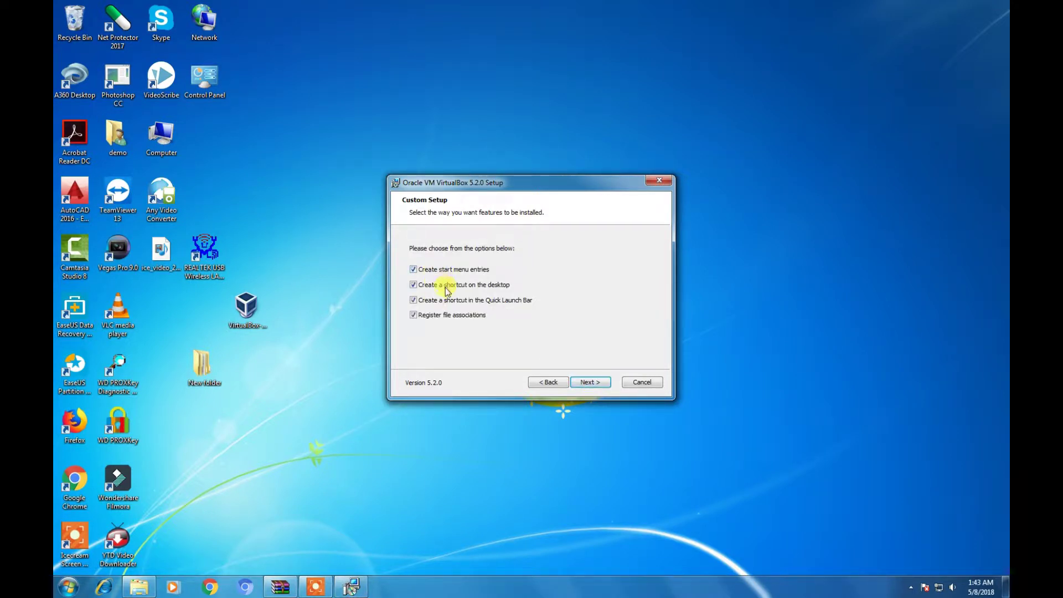
pyautogui.click(590, 388)
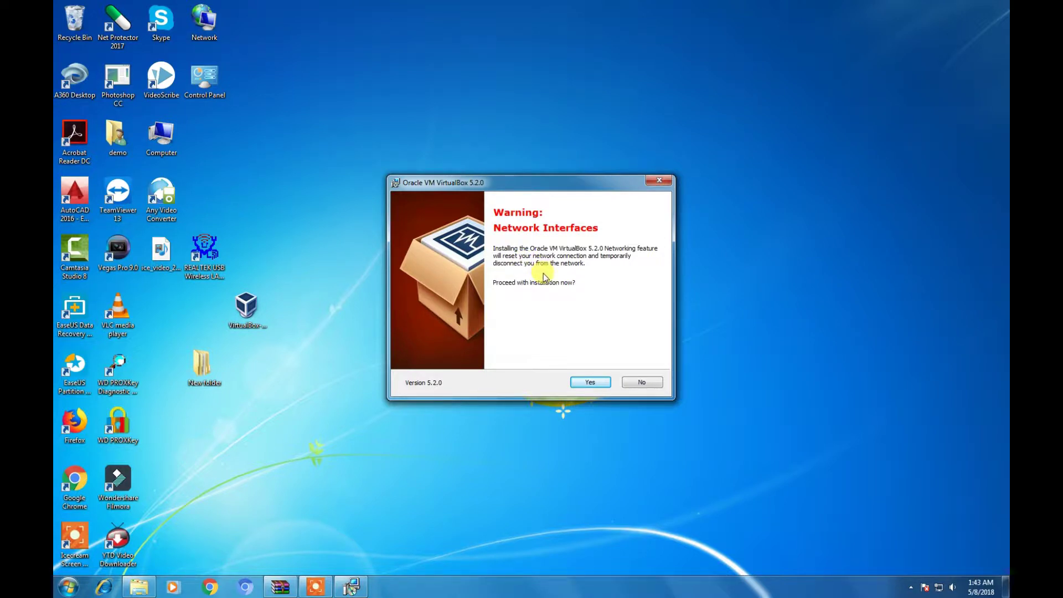
# - Disable the Local Area Connection from the Network and Sharing Center
pyautogui.click(938, 586)
pyautogui.click(920, 555)
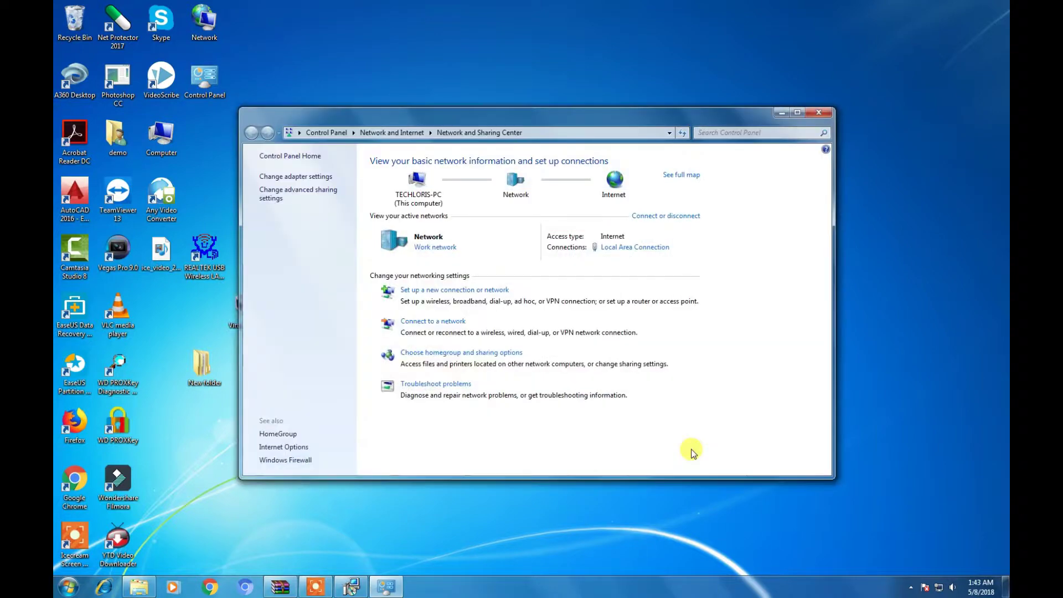
pyautogui.click(626, 254)
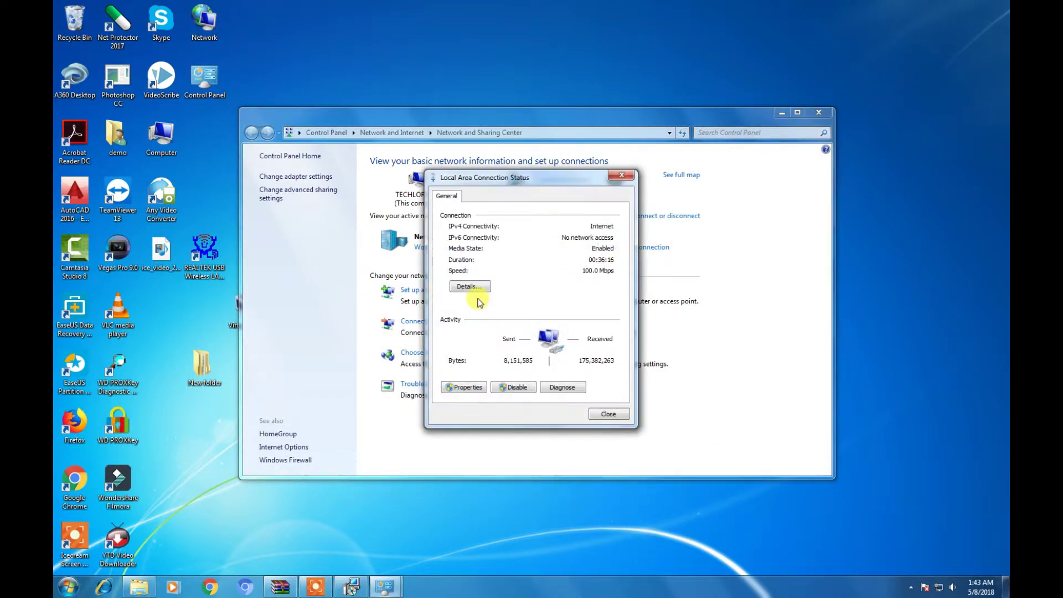
pyautogui.click(513, 387)
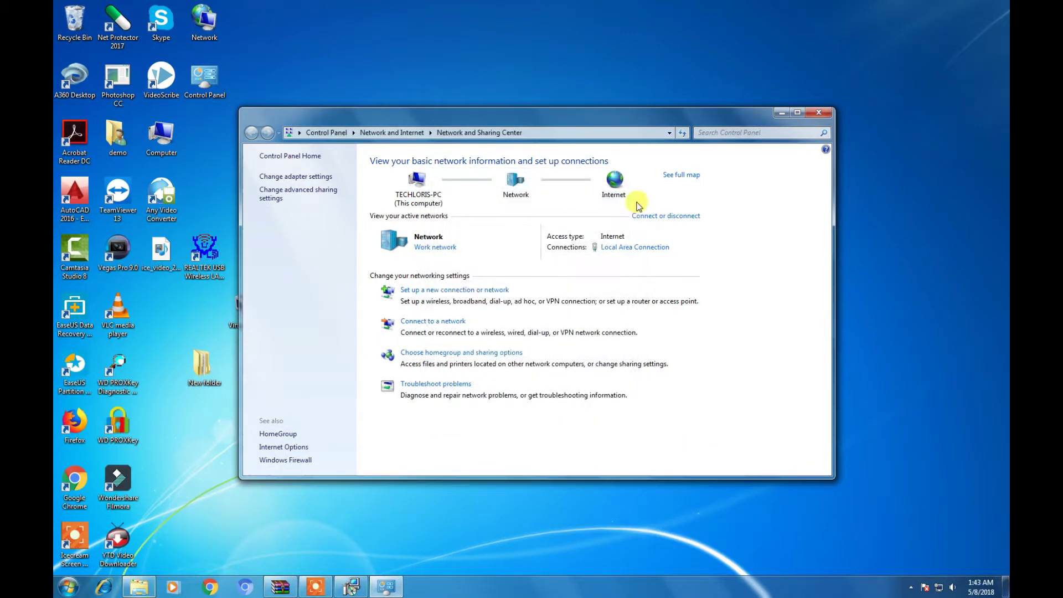
# - Accept the Network Interfaces warning and start the VirtualBox installation
pyautogui.click(781, 112)
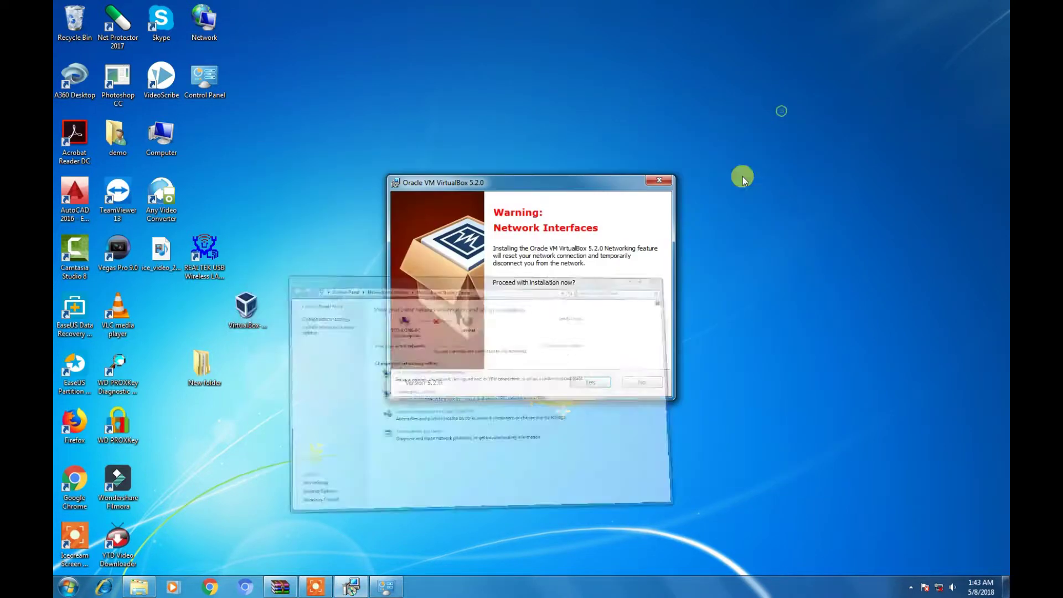
pyautogui.click(590, 381)
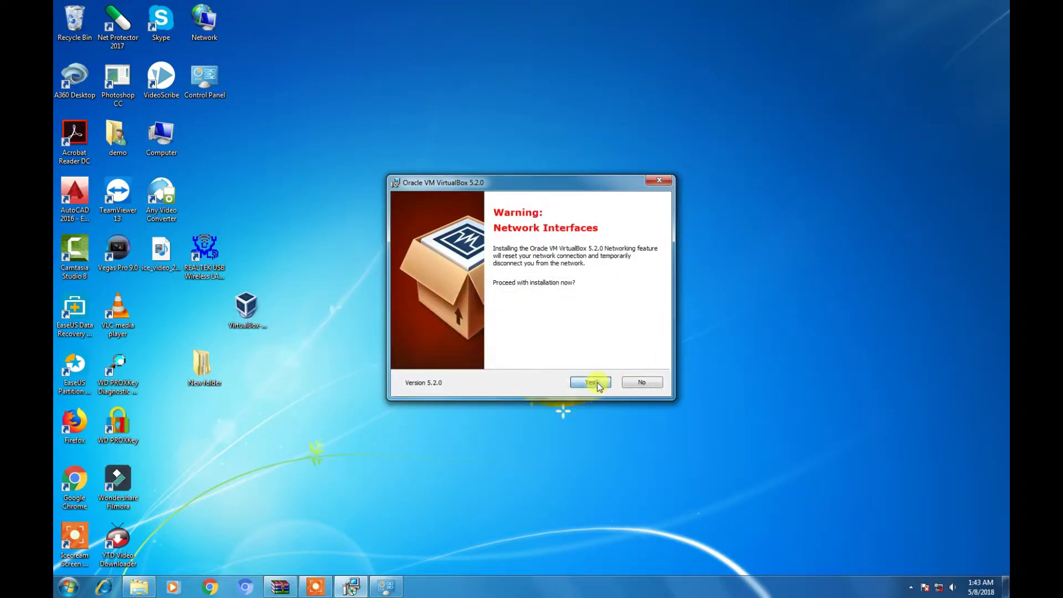
pyautogui.click(590, 382)
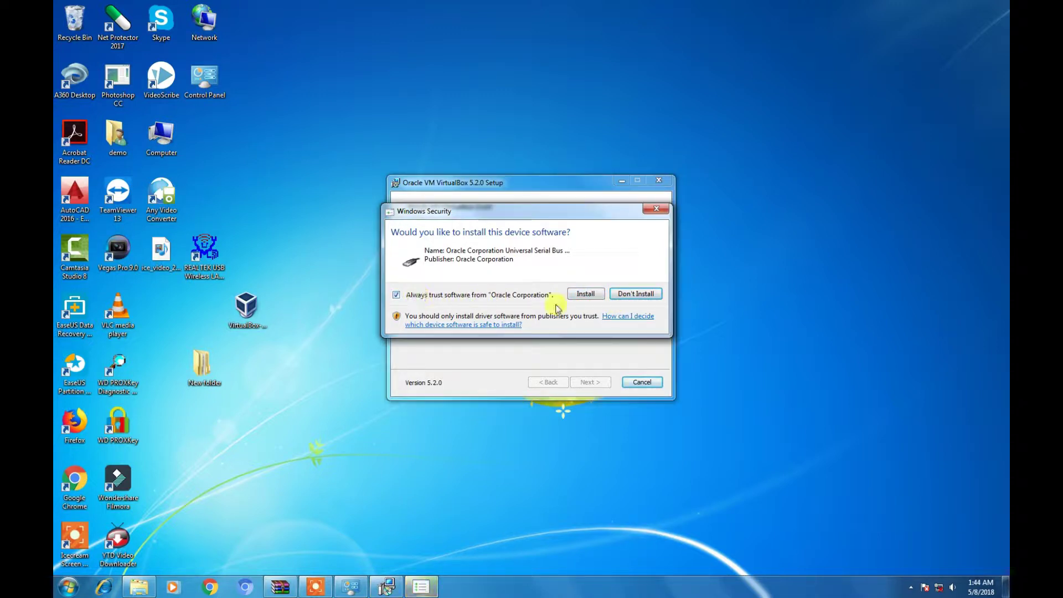
# - Allow the Oracle USB device software and let VirtualBox 5.2.0 finish installing
pyautogui.click(586, 295)
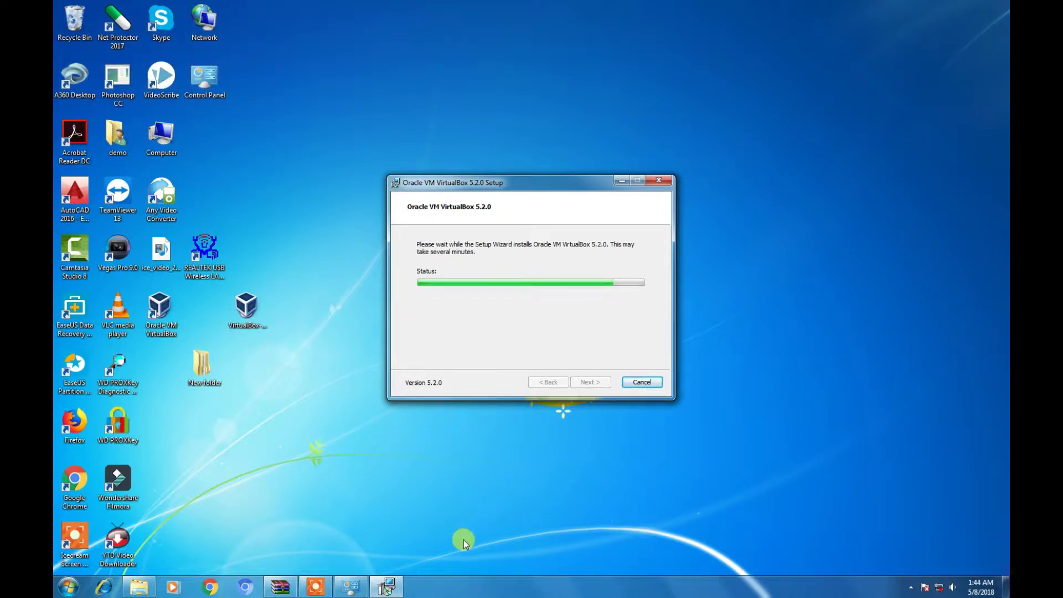
pyautogui.click(313, 589)
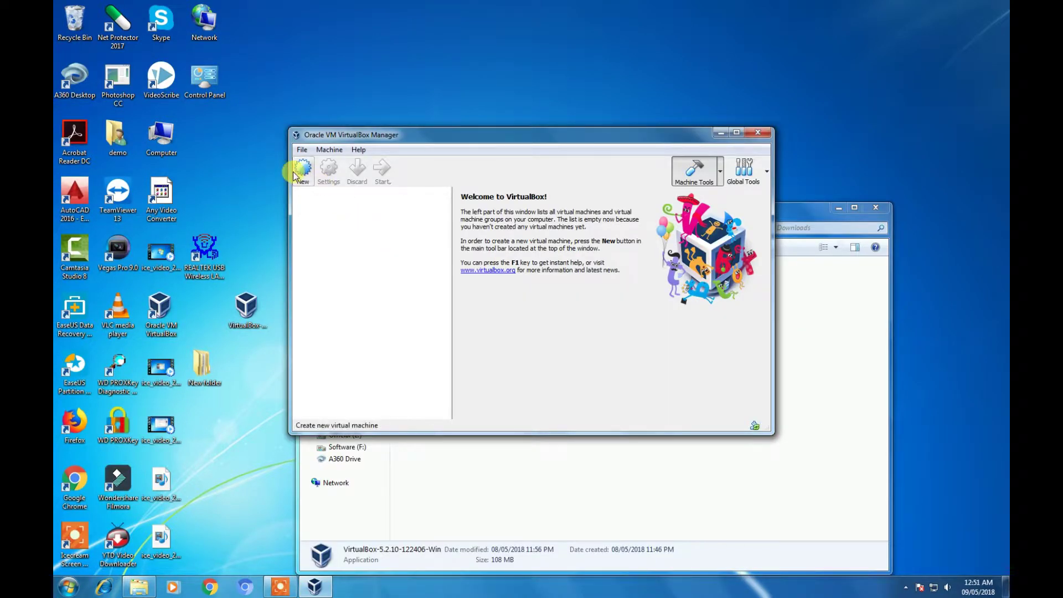
# - Create a Windows 7 machine named 'win 7' with 1024 MB RAM and a 32 GB dynamically allocated disk
pyautogui.click(295, 175)
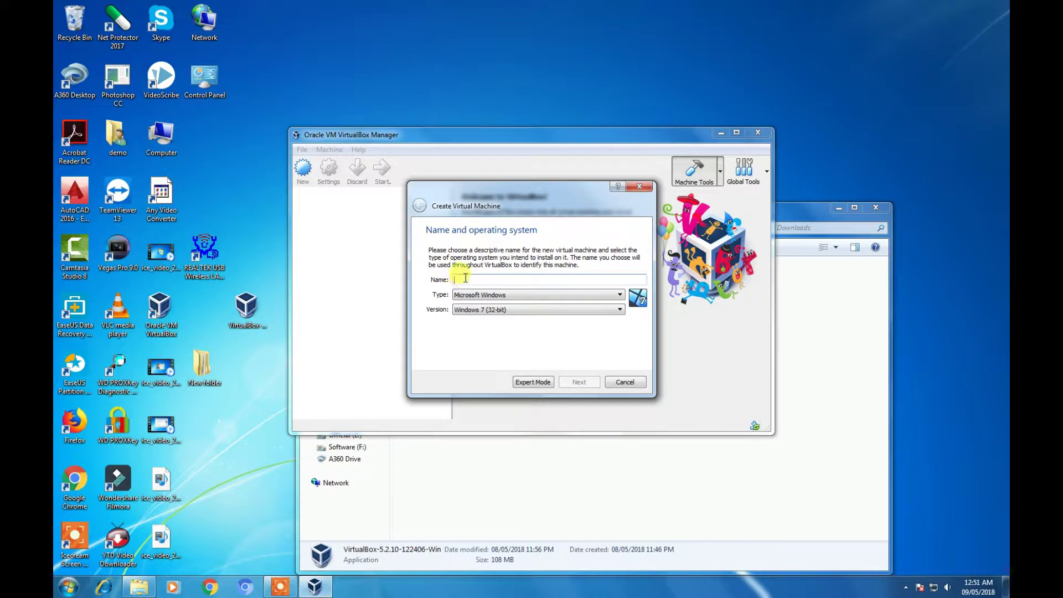
pyautogui.write('win 7')
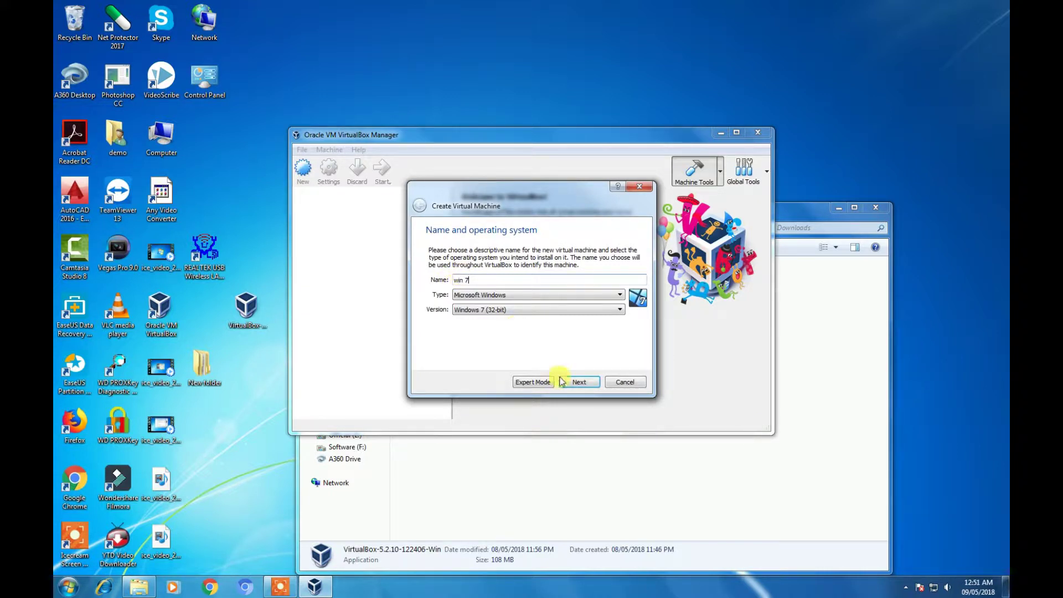
pyautogui.click(576, 383)
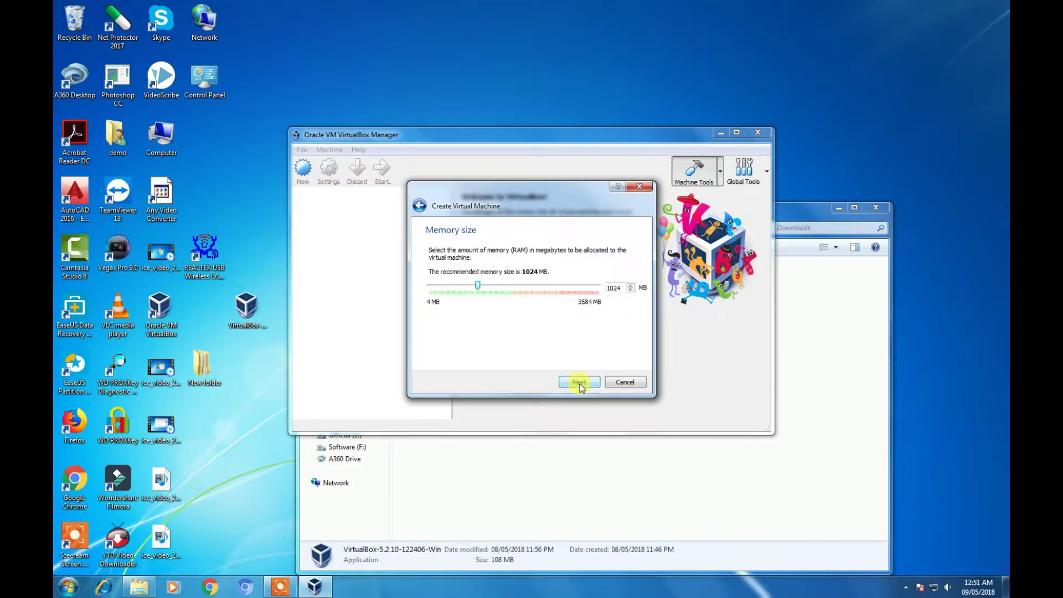
pyautogui.click(579, 383)
pyautogui.click(579, 383)
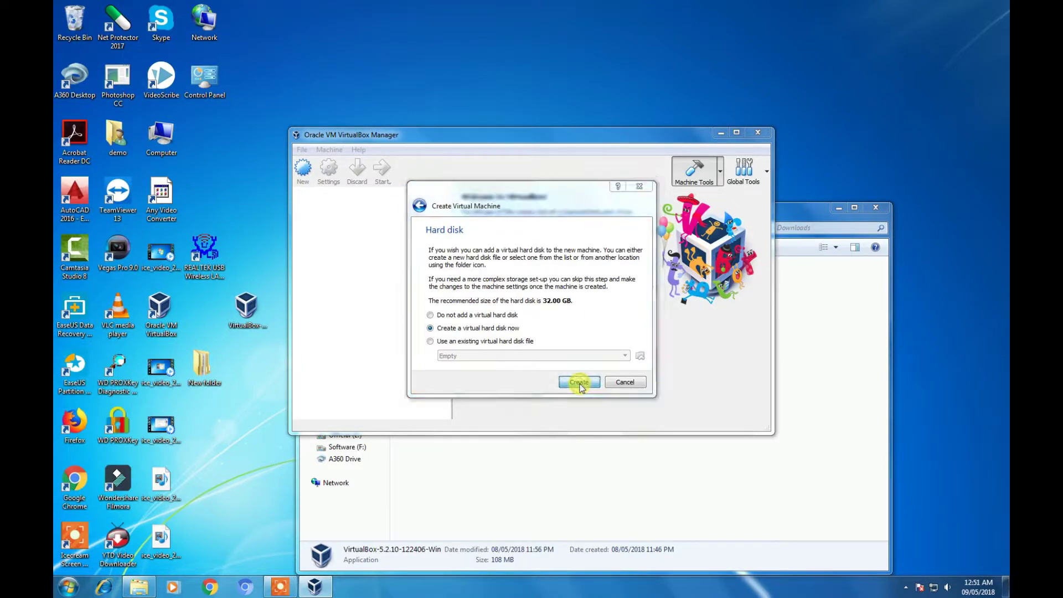
pyautogui.click(598, 395)
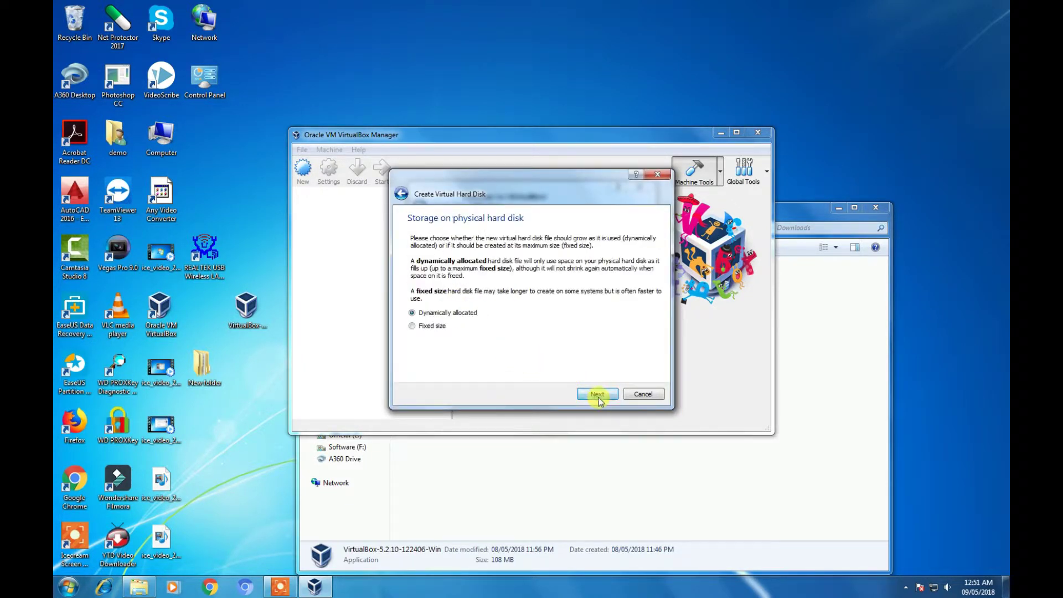
pyautogui.click(597, 396)
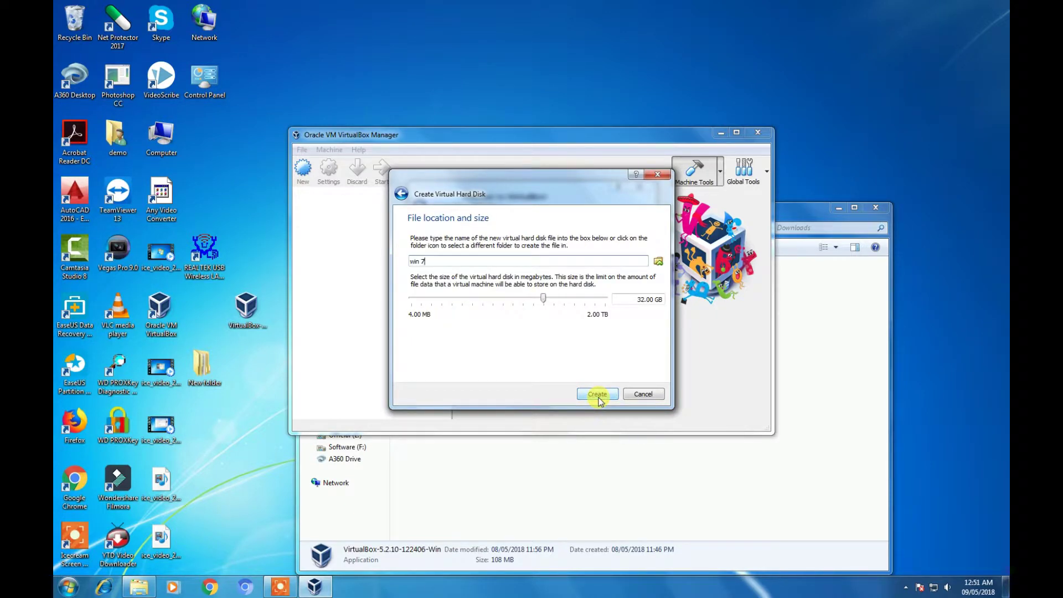
pyautogui.click(600, 396)
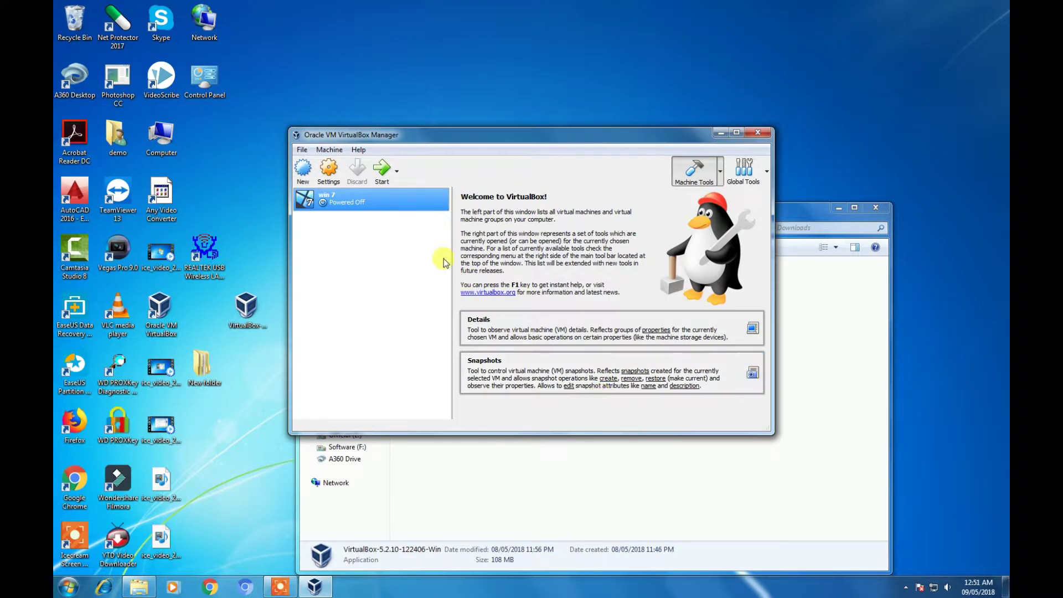
# - Load 'Window 7 ultimate.iso' into win 7's optical drive under Storage settings and save
pyautogui.rightClick(347, 202)
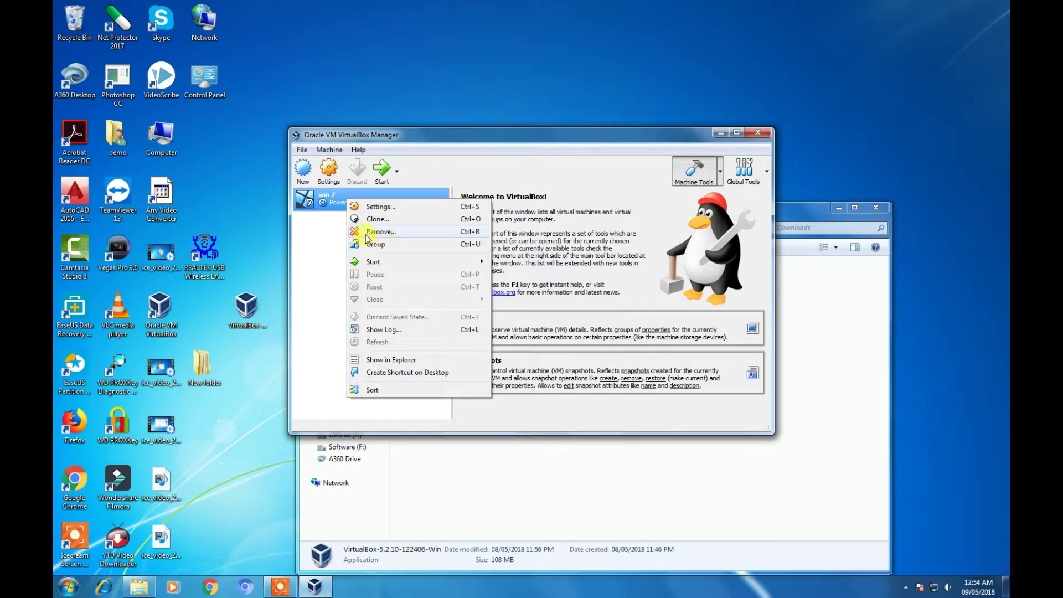
pyautogui.click(380, 207)
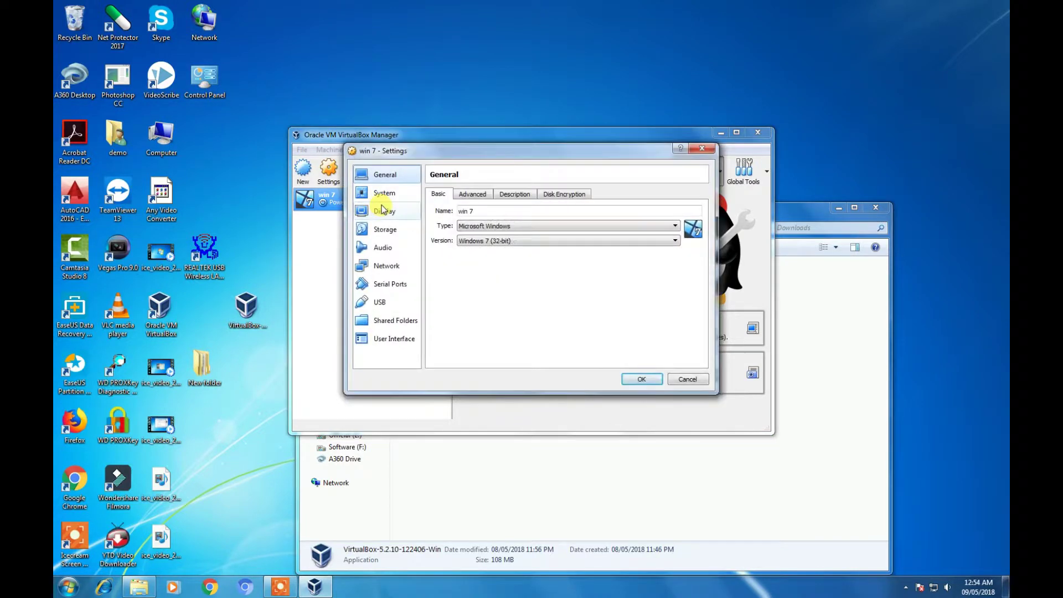
pyautogui.click(388, 229)
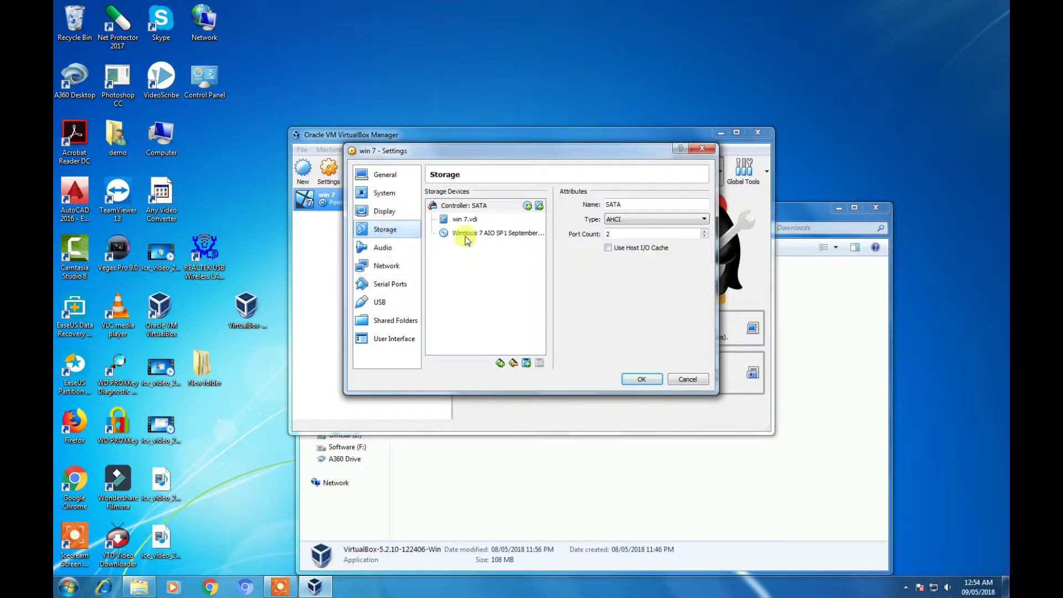
pyautogui.click(468, 236)
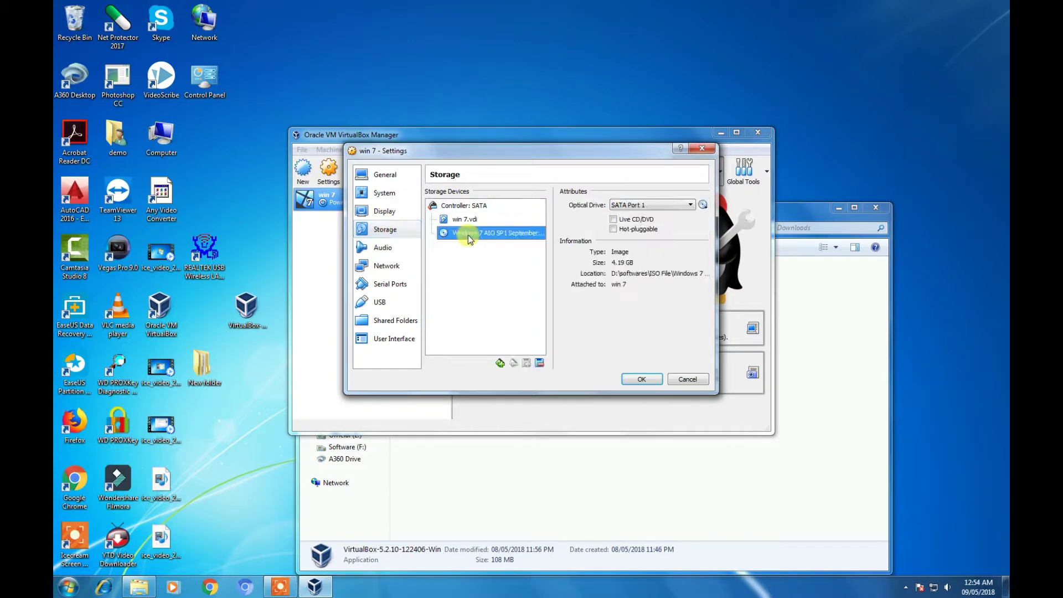
pyautogui.click(702, 204)
pyautogui.click(714, 219)
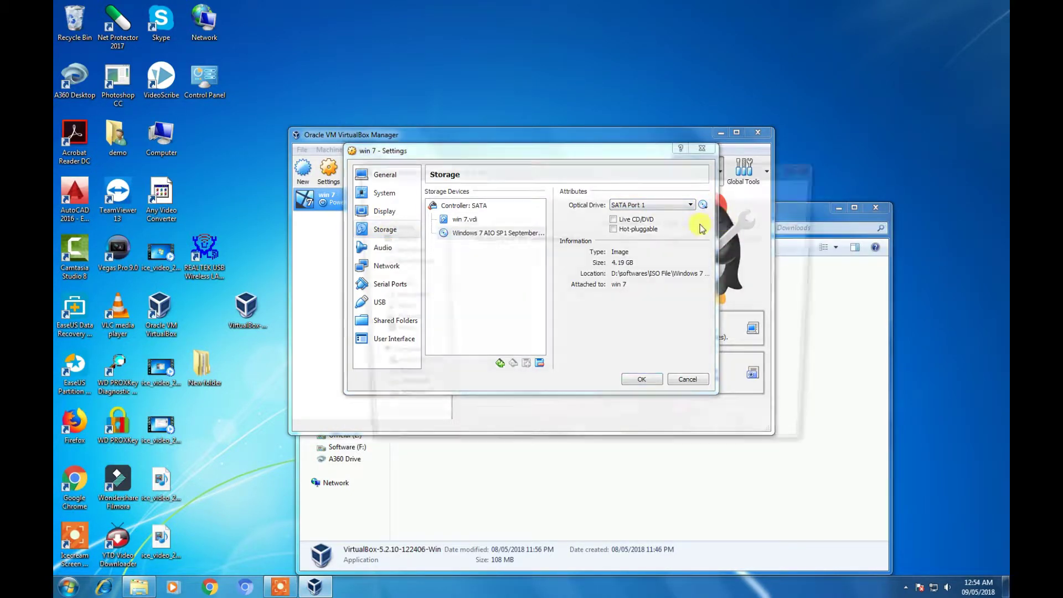
pyautogui.click(423, 186)
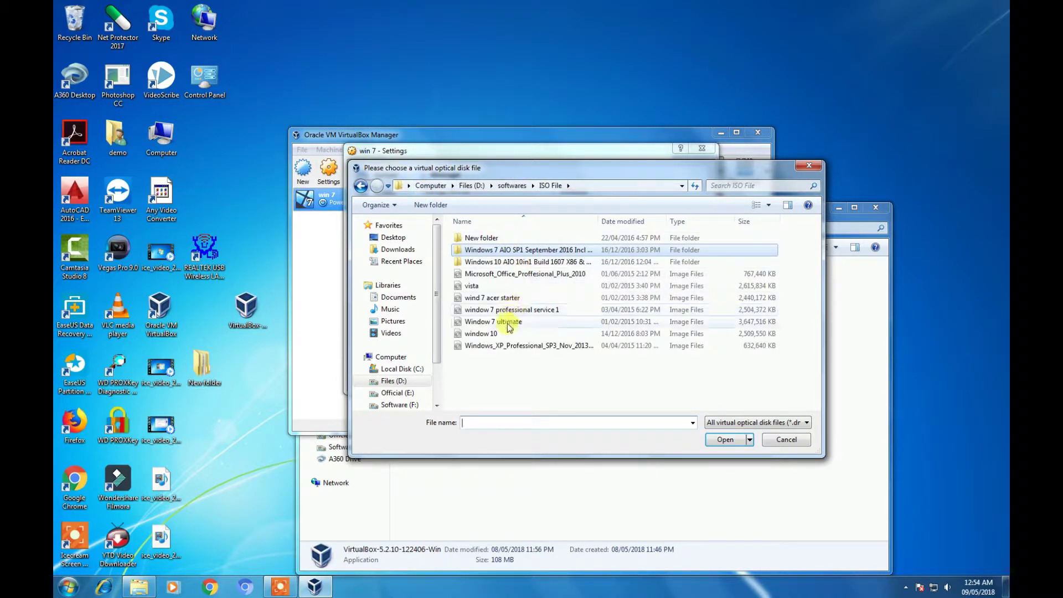
pyautogui.doubleClick(501, 321)
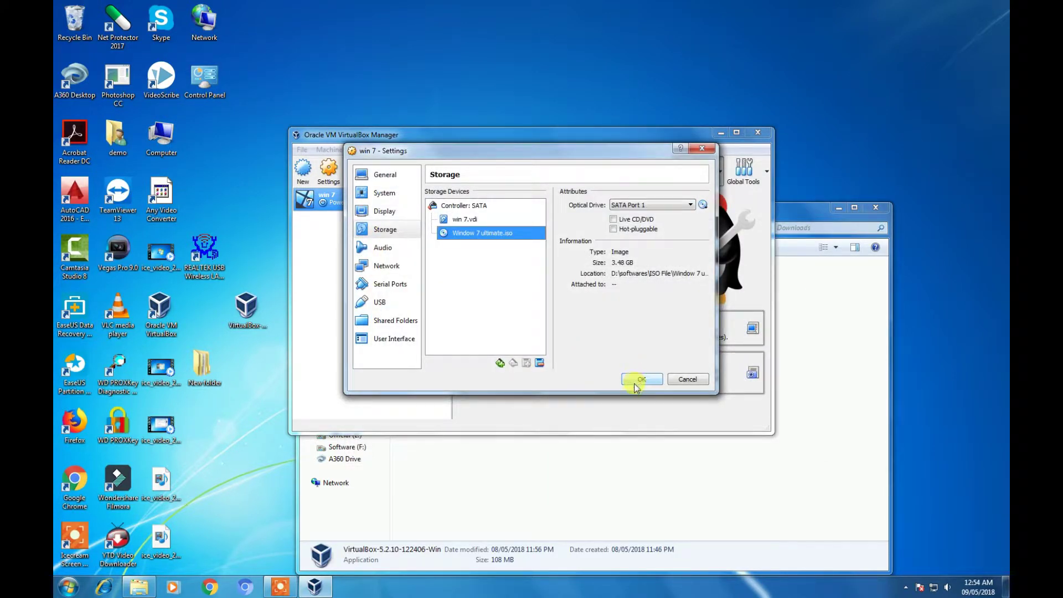
pyautogui.click(640, 380)
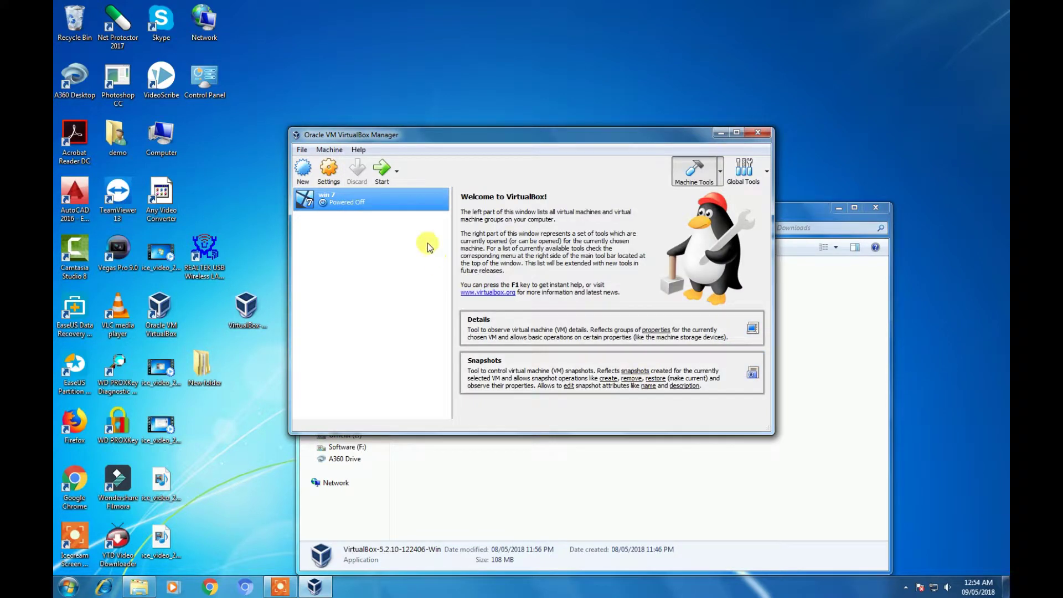
# - Start the win 7 virtual machine
pyautogui.click(379, 207)
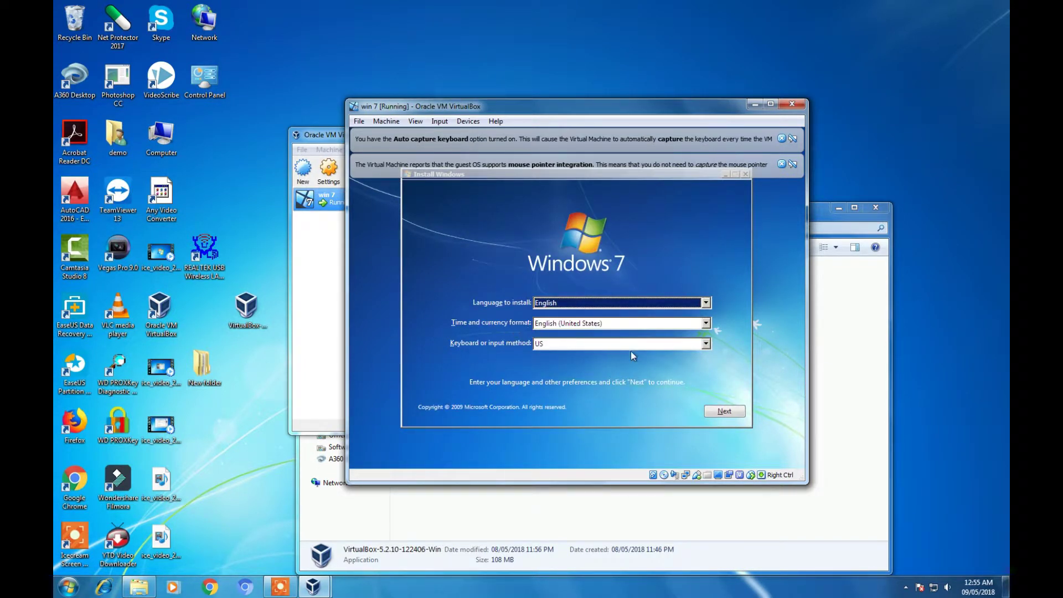
# - Keep the English language defaults and choose Install now in Windows 7 setup
pyautogui.click(722, 412)
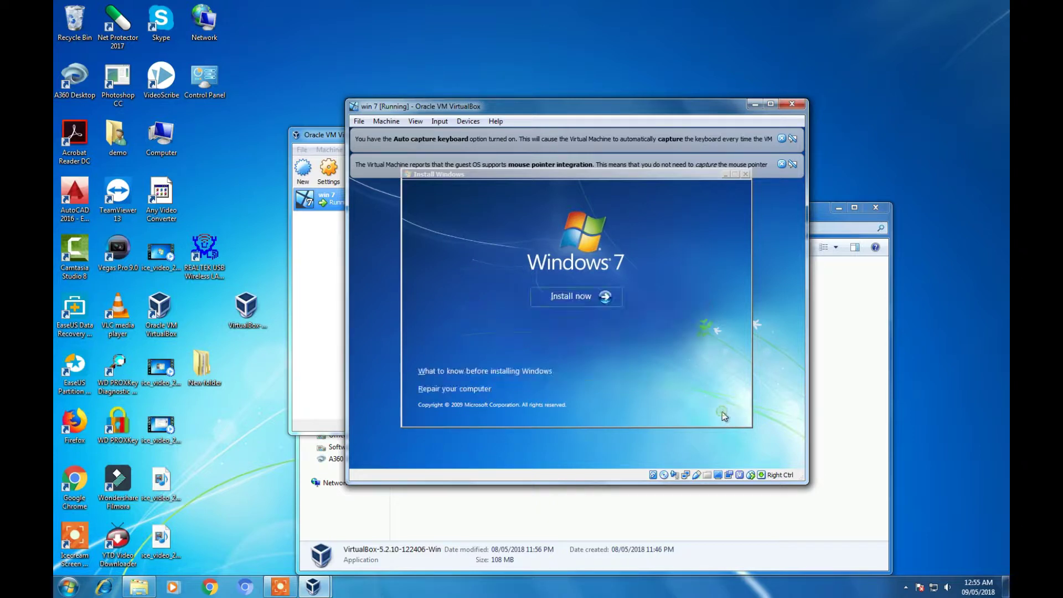
pyautogui.click(573, 297)
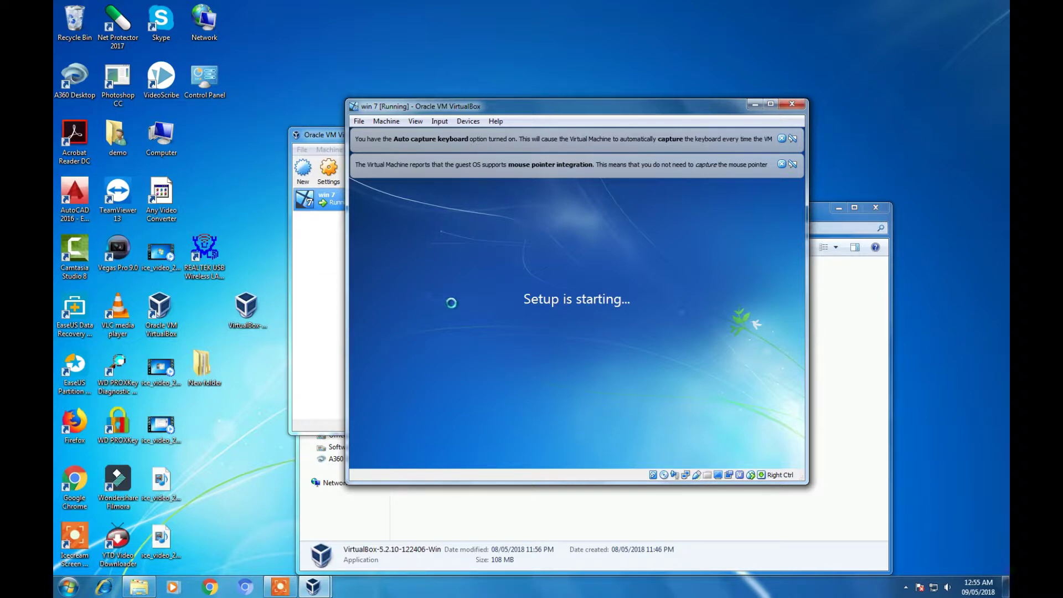
# - Choose Windows 7 Ultimate x86, accept the license, and custom-install onto Disk 0's 32 GB unallocated space
pyautogui.click(769, 104)
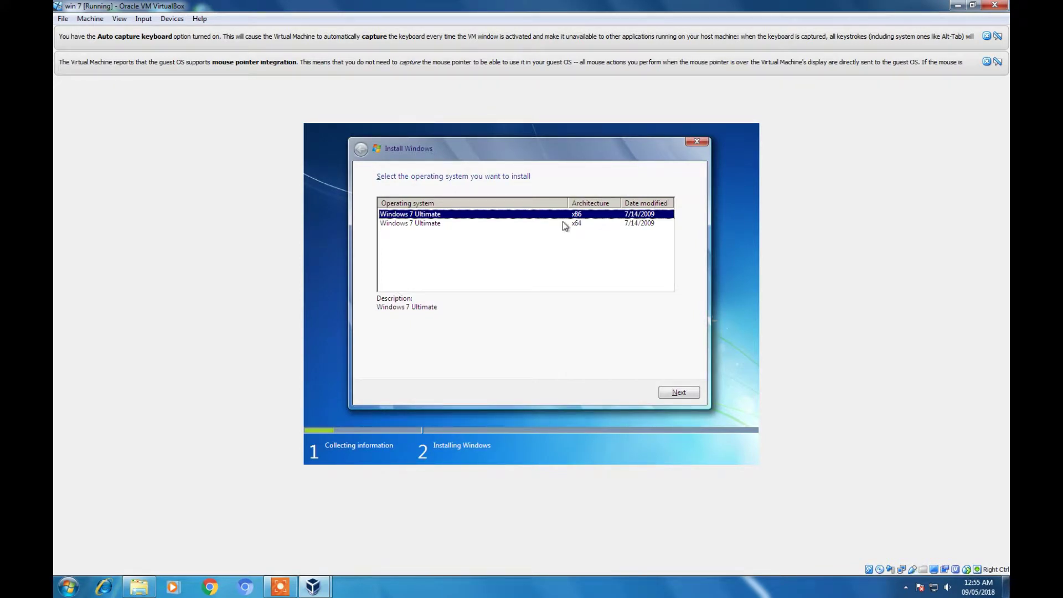
pyautogui.click(681, 393)
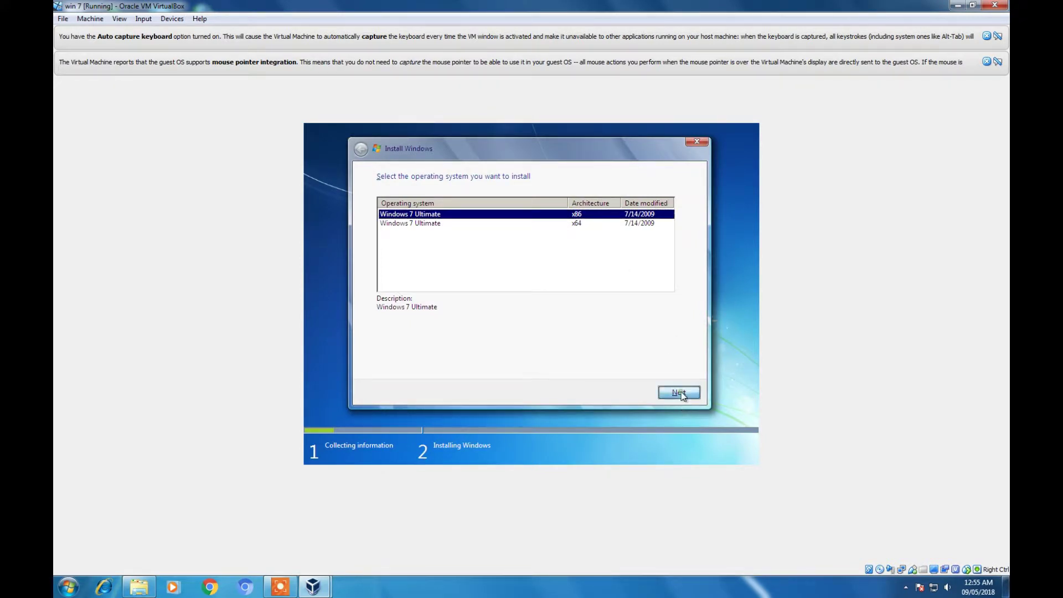
pyautogui.click(447, 367)
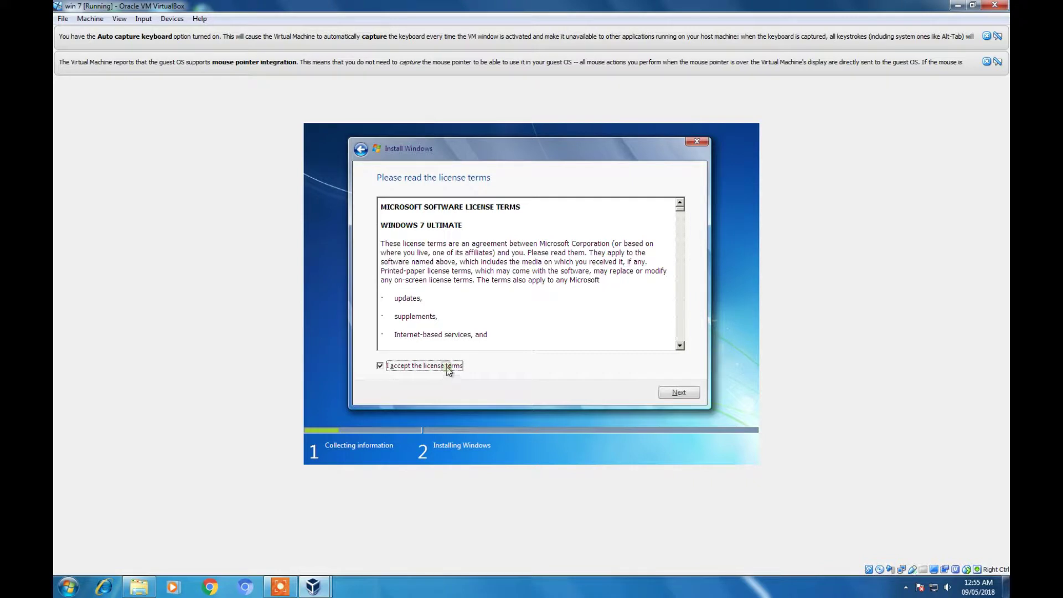
pyautogui.click(679, 392)
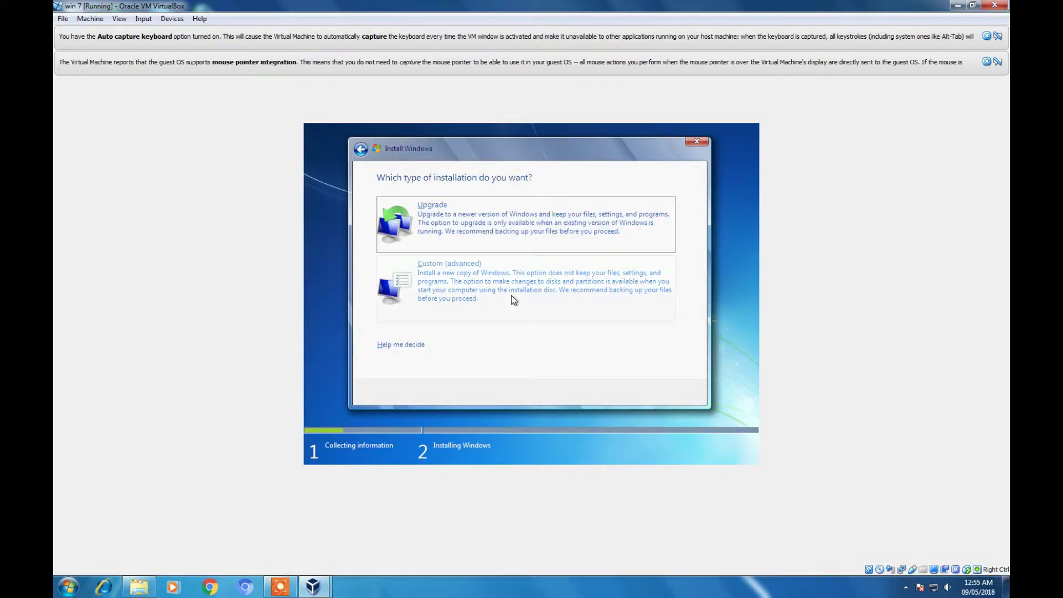
pyautogui.click(503, 284)
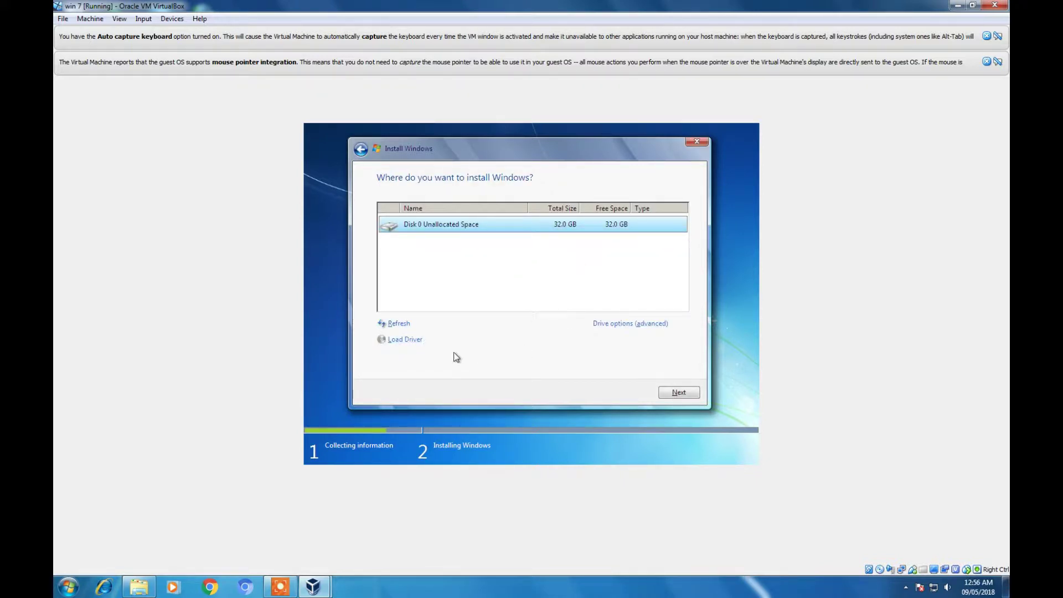
pyautogui.click(676, 393)
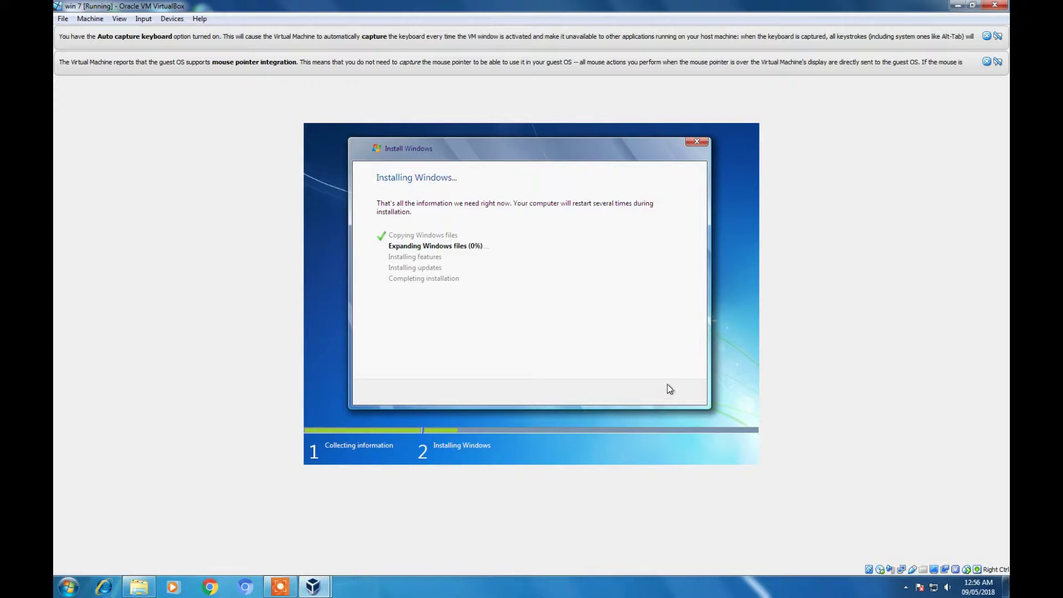
# - Wait while Windows 7 copies its files and expands them to 19%
pyautogui.click(281, 585)
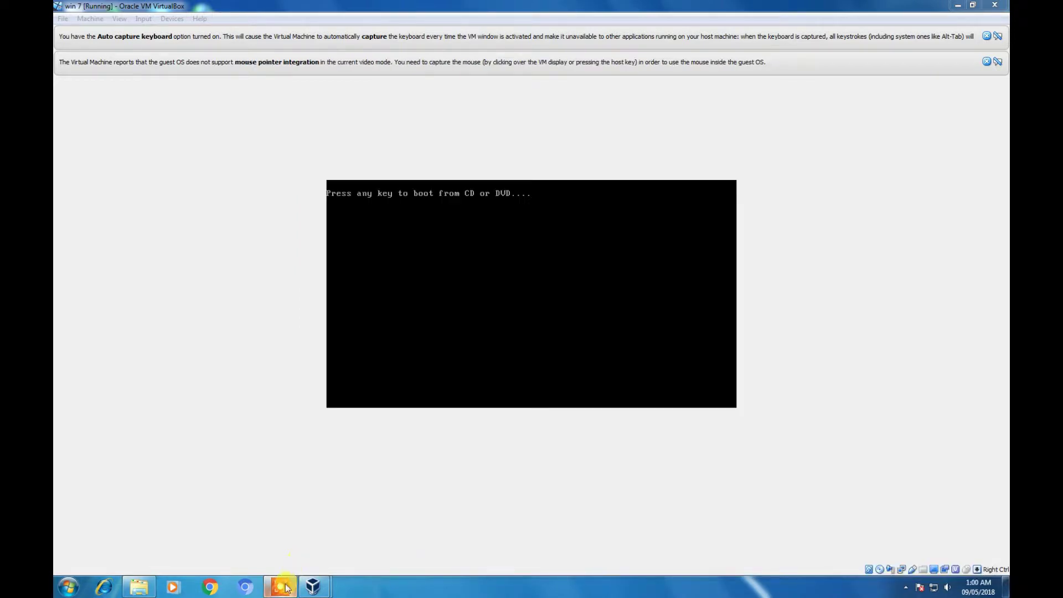
# - Wait for Windows 7 to finish installing and reach the user name and computer name page
pyautogui.moveTo(285, 588)
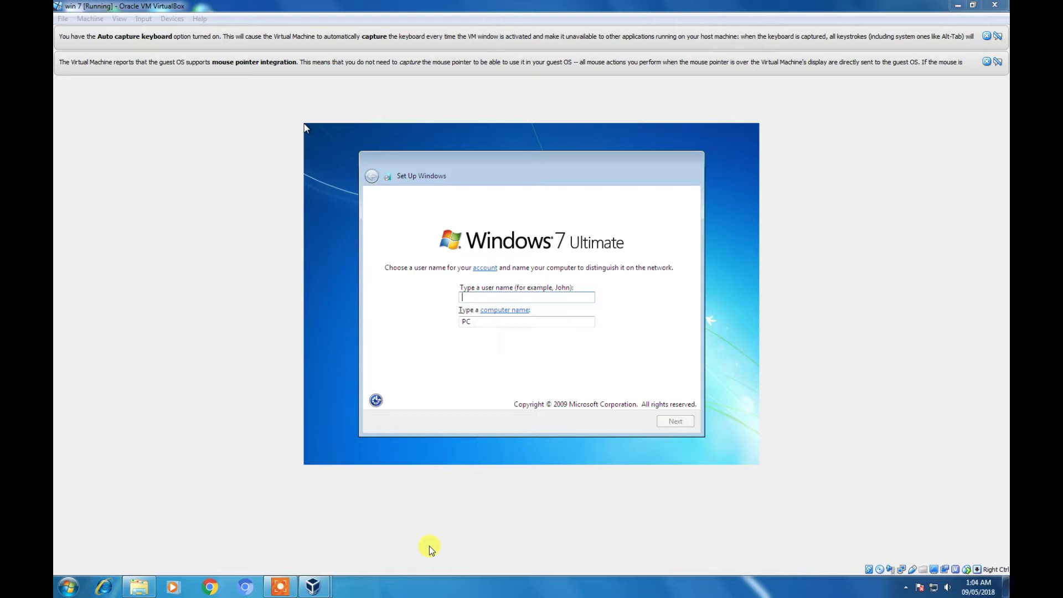
# - Enter 'Test' as the Windows 7 user name, correcting the typo, so the computer becomes Test-PC
pyautogui.click(504, 298)
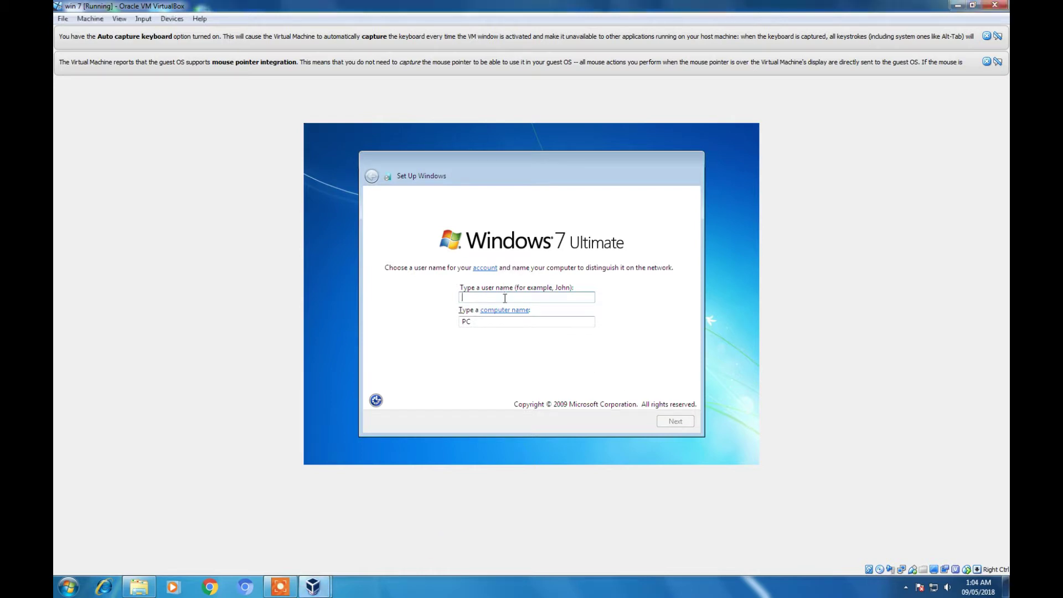
pyautogui.write('t')
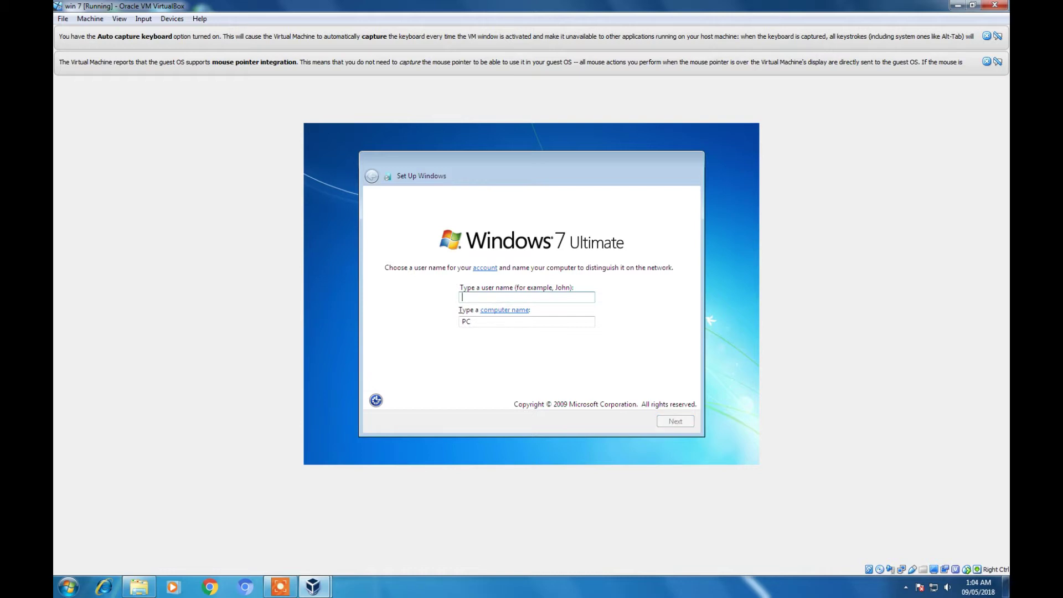
pyautogui.write('E')
pyautogui.press('BackSpace')
pyautogui.write('Test')
# - Accept the names, leave the password blank, and choose Ask me later for updates
pyautogui.click(666, 423)
pyautogui.click(665, 423)
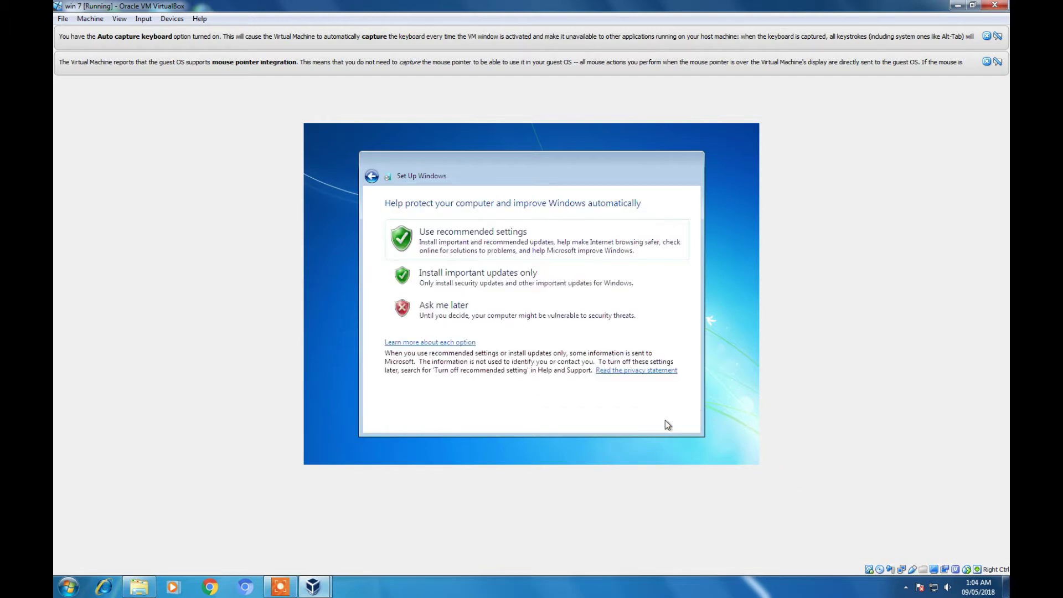
pyautogui.click(494, 307)
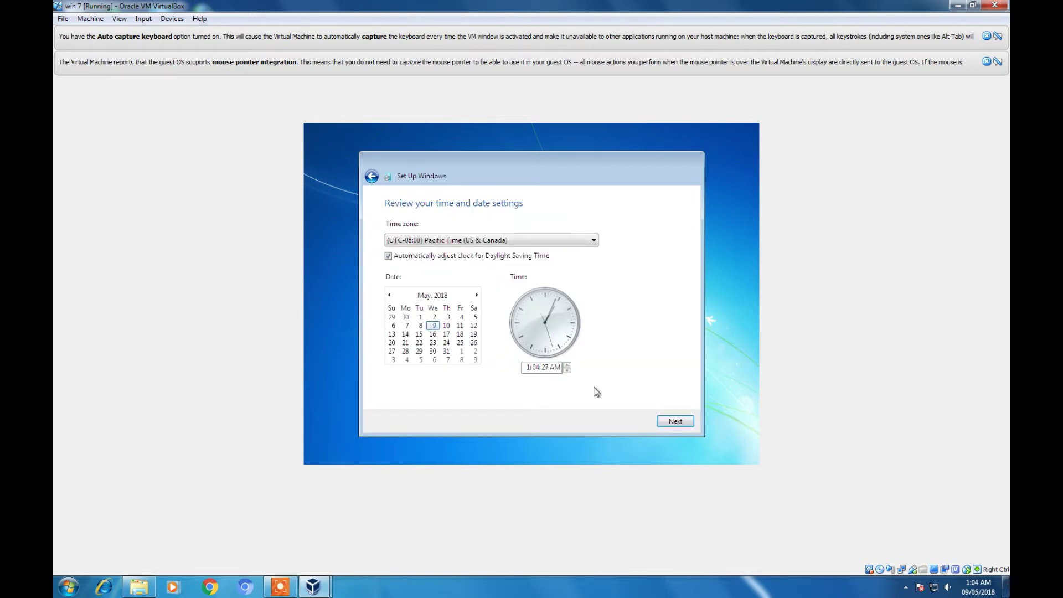
# - Set the UTC+05:30 Chennai, Kolkata, Mumbai, New Delhi time zone and pick Work network
pyautogui.click(531, 240)
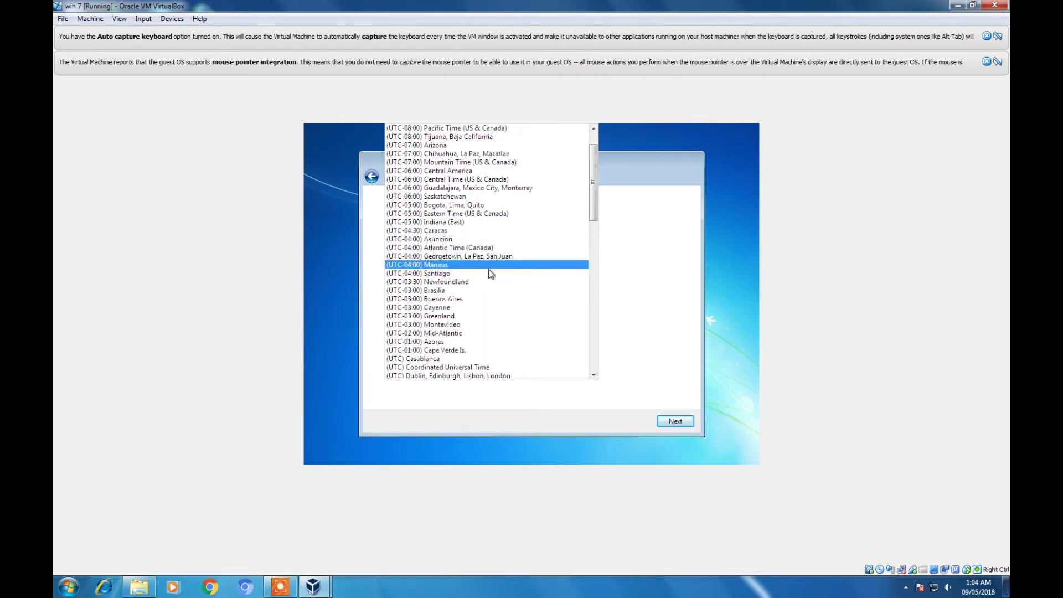
pyautogui.scroll(-6, 488, 269)
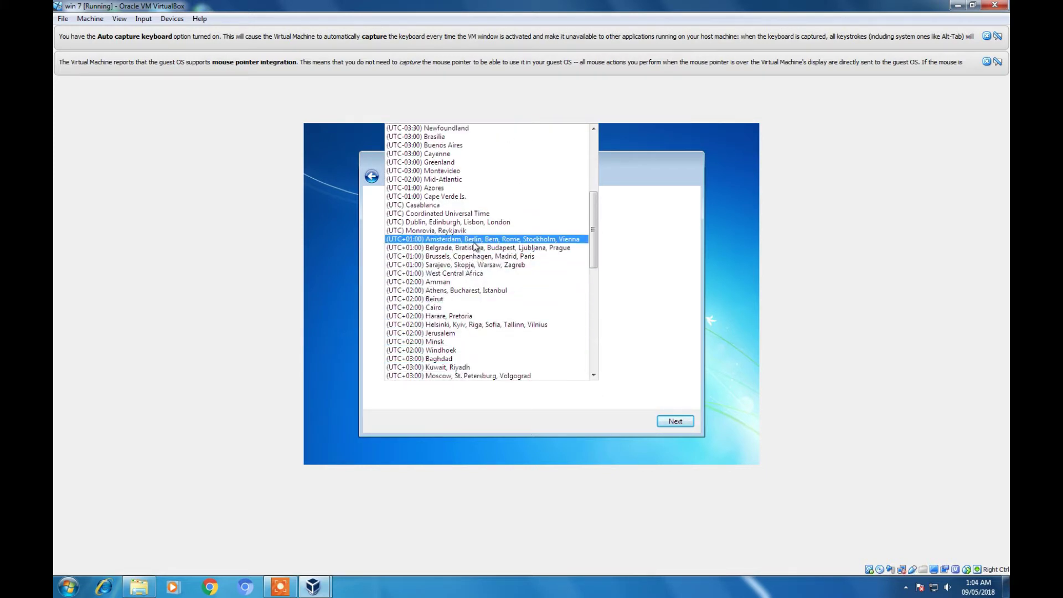
pyautogui.scroll(-2, 476, 260)
pyautogui.scroll(-1, 462, 358)
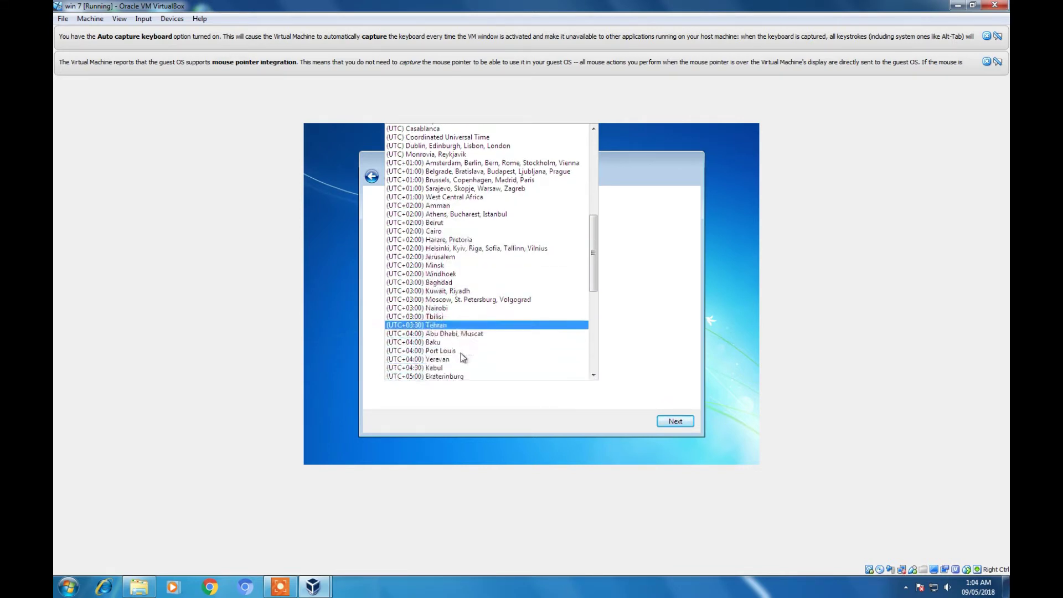
pyautogui.scroll(-1, 463, 357)
pyautogui.scroll(-2, 457, 354)
pyautogui.click(457, 355)
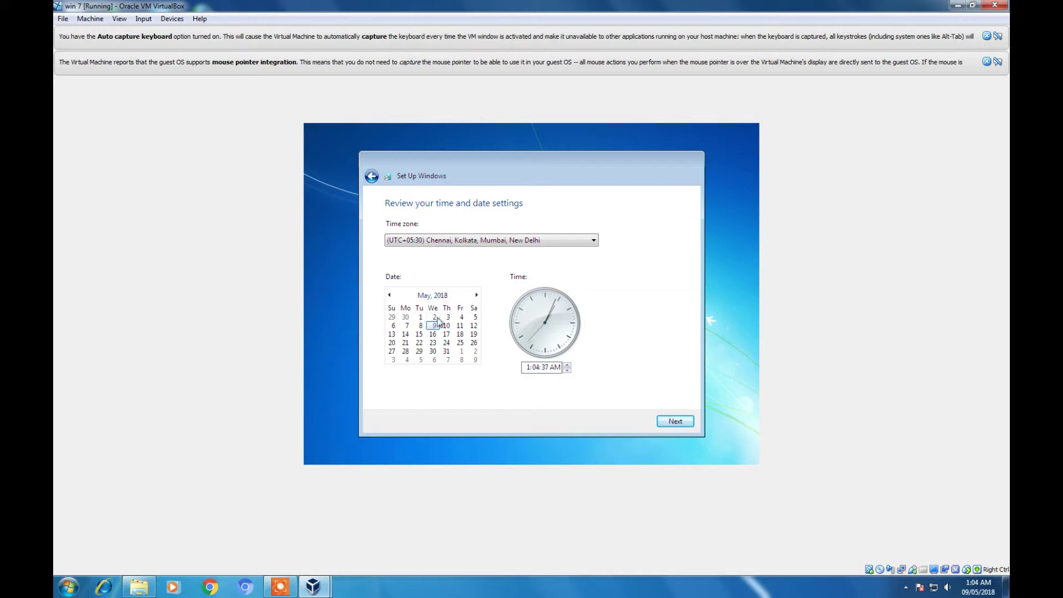
pyautogui.click(666, 424)
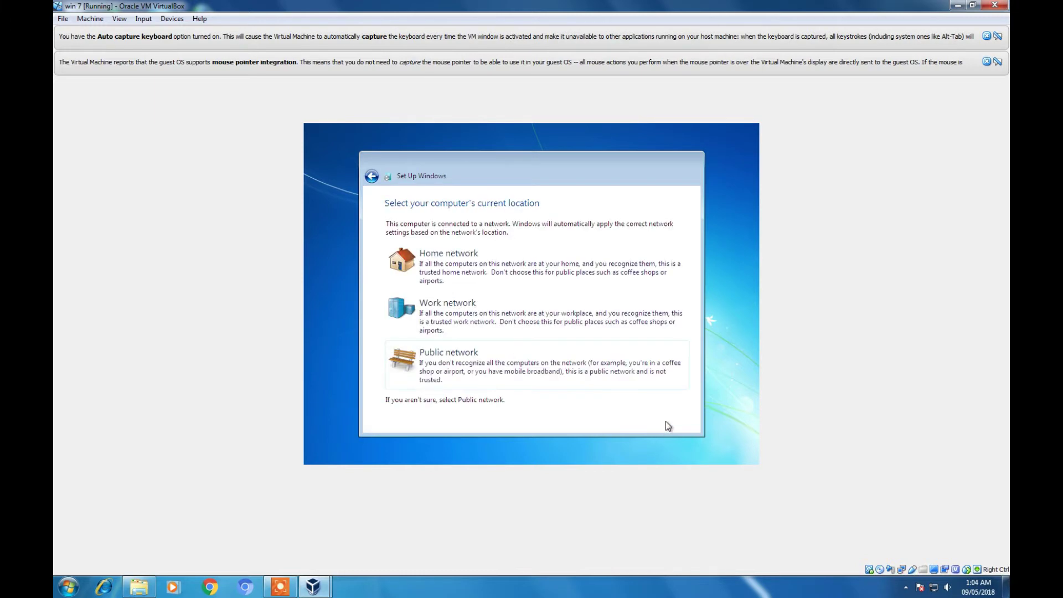
pyautogui.click(448, 317)
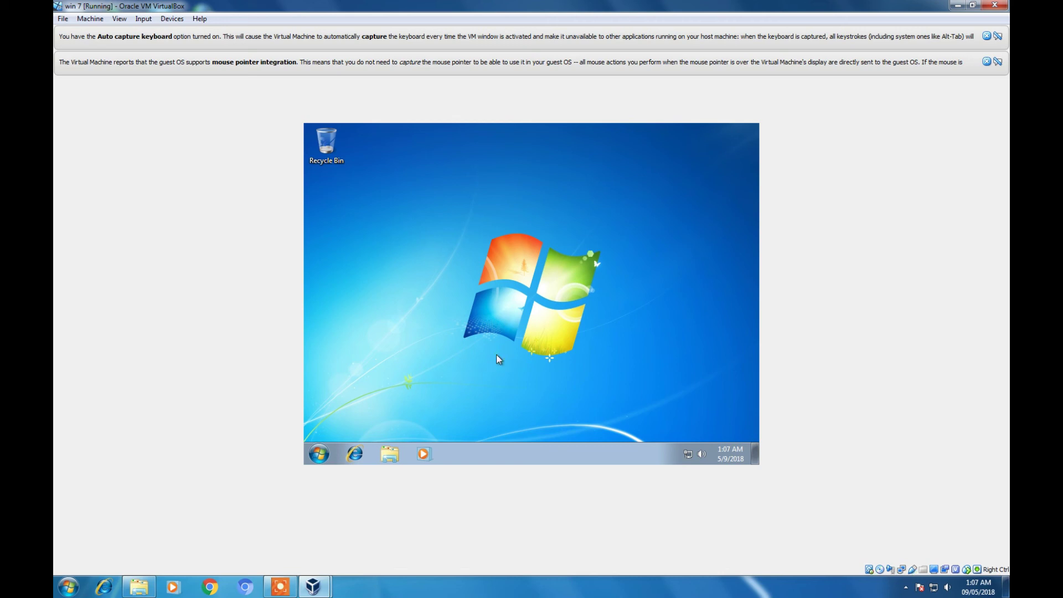
# - Enable the Computer, User's Files, Network and Control Panel desktop icons through Personalize
pyautogui.rightClick(415, 228)
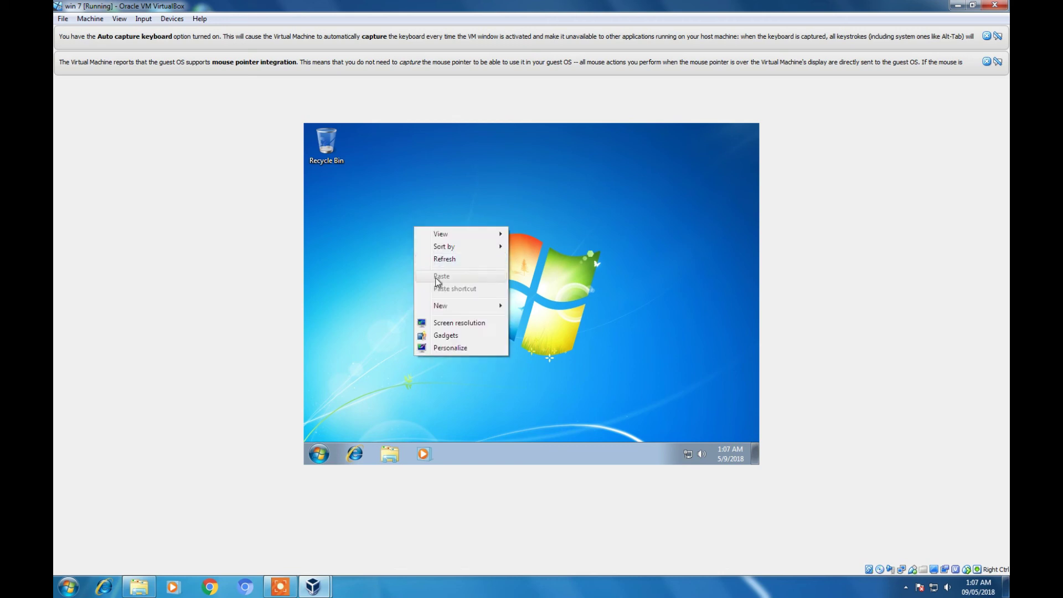
pyautogui.click(450, 346)
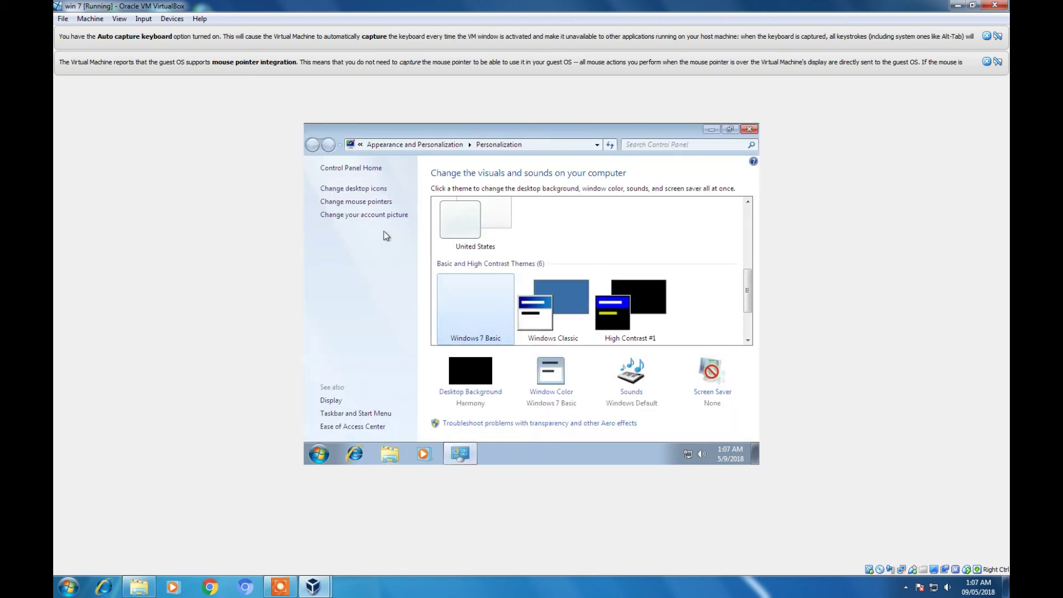
pyautogui.click(367, 189)
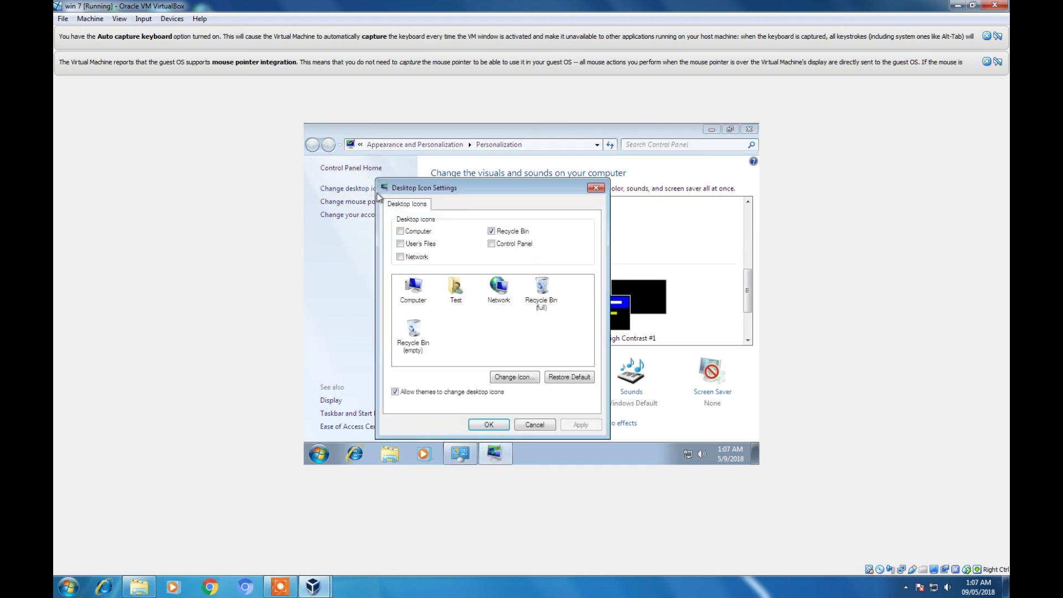
pyautogui.click(401, 233)
pyautogui.click(401, 244)
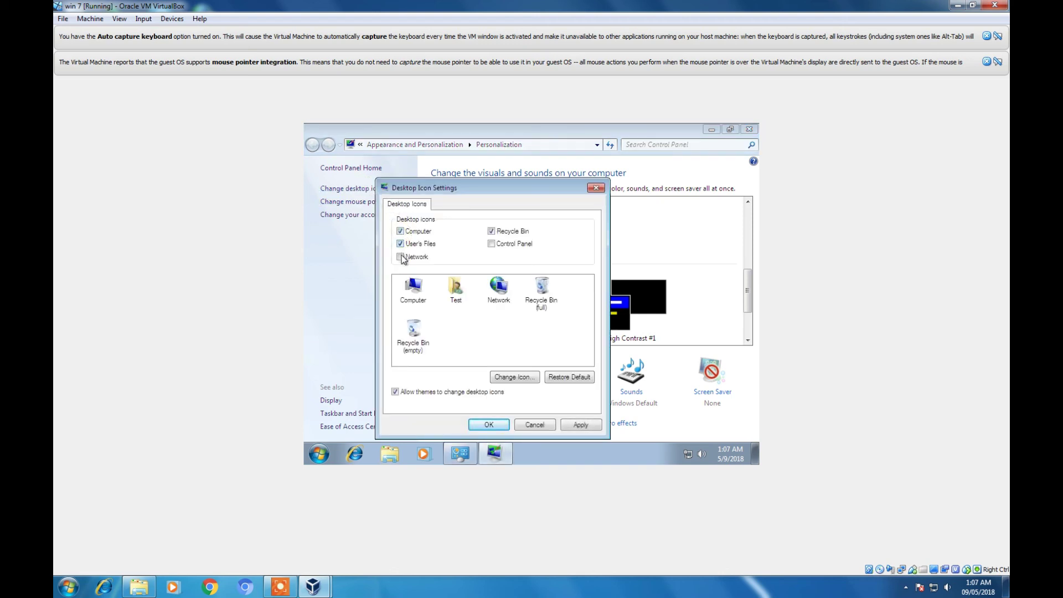
pyautogui.click(400, 257)
pyautogui.click(491, 245)
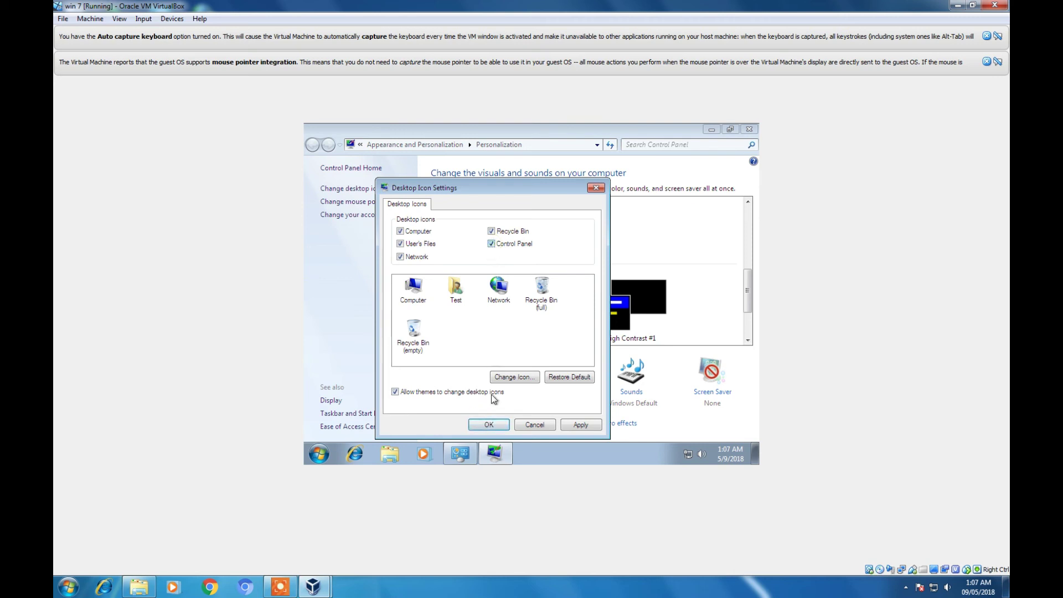
pyautogui.click(488, 424)
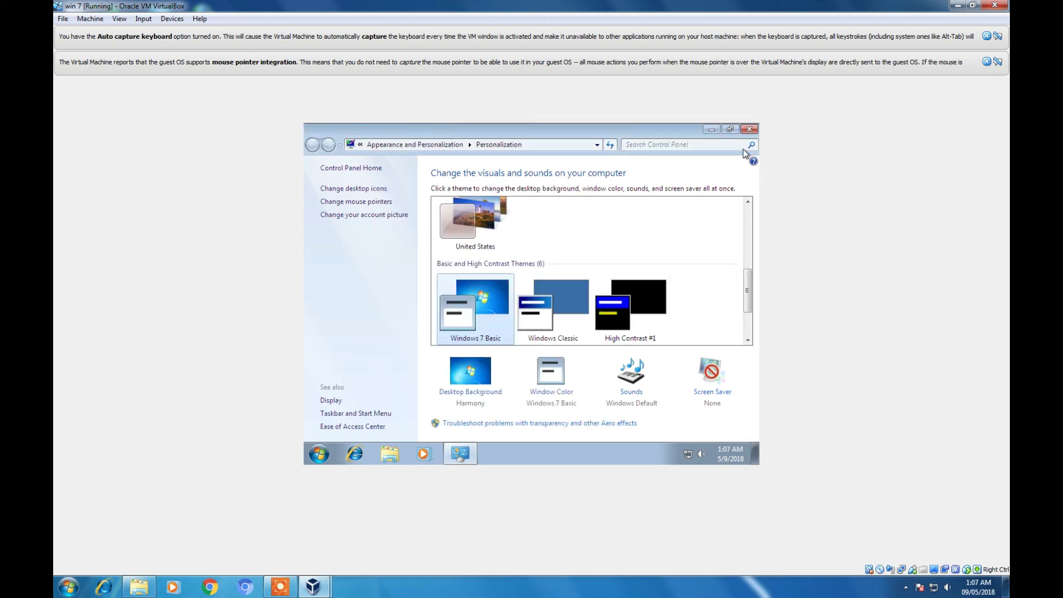
pyautogui.click(749, 129)
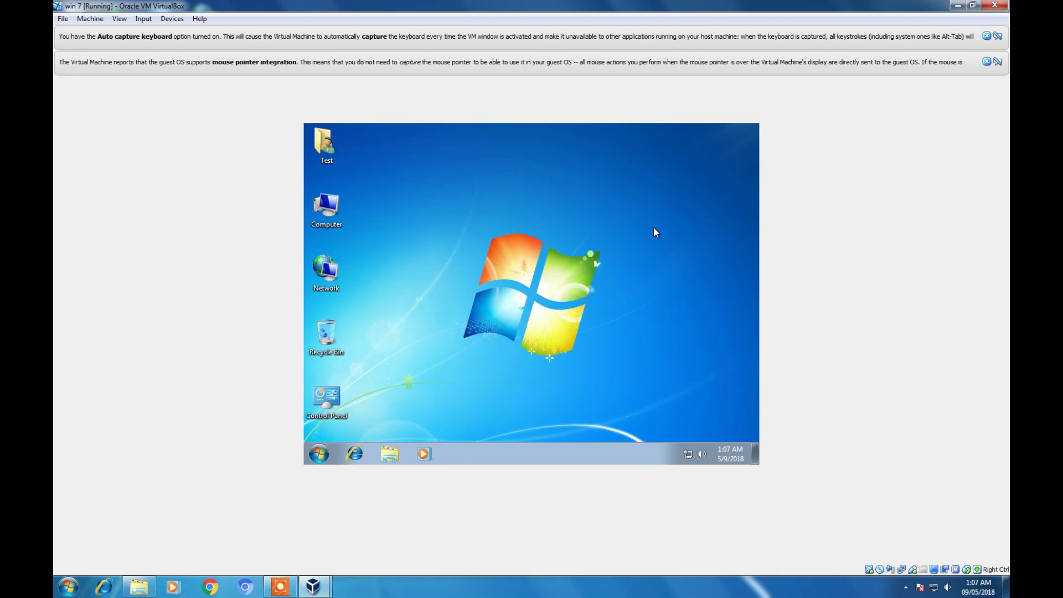
# - View the drives in the Computer window, close it, and shut down Windows 7 from Start
pyautogui.rightClick(335, 218)
pyautogui.click(466, 195)
pyautogui.doubleClick(323, 216)
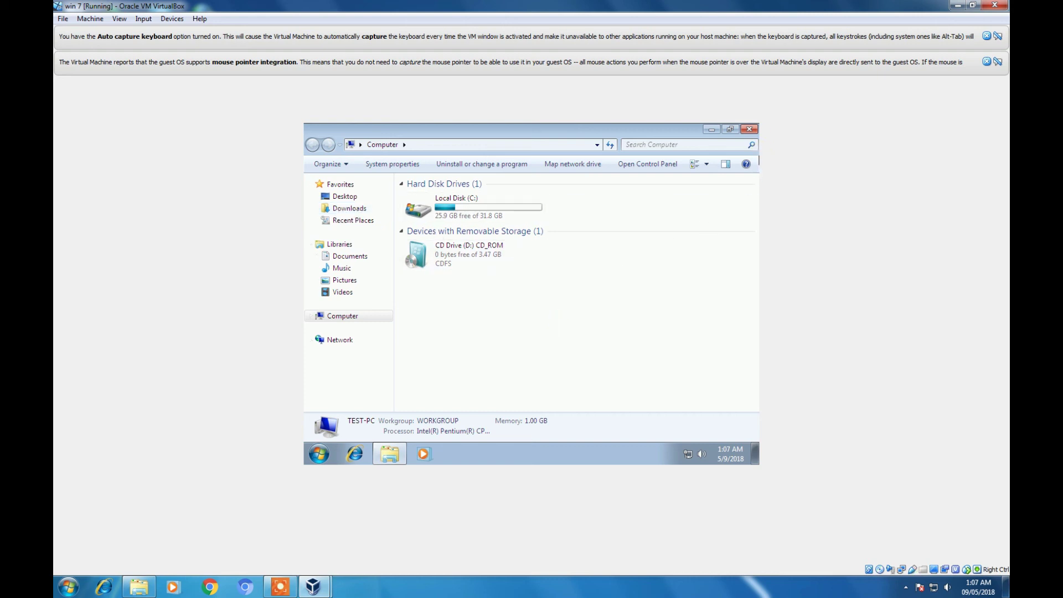
pyautogui.click(750, 132)
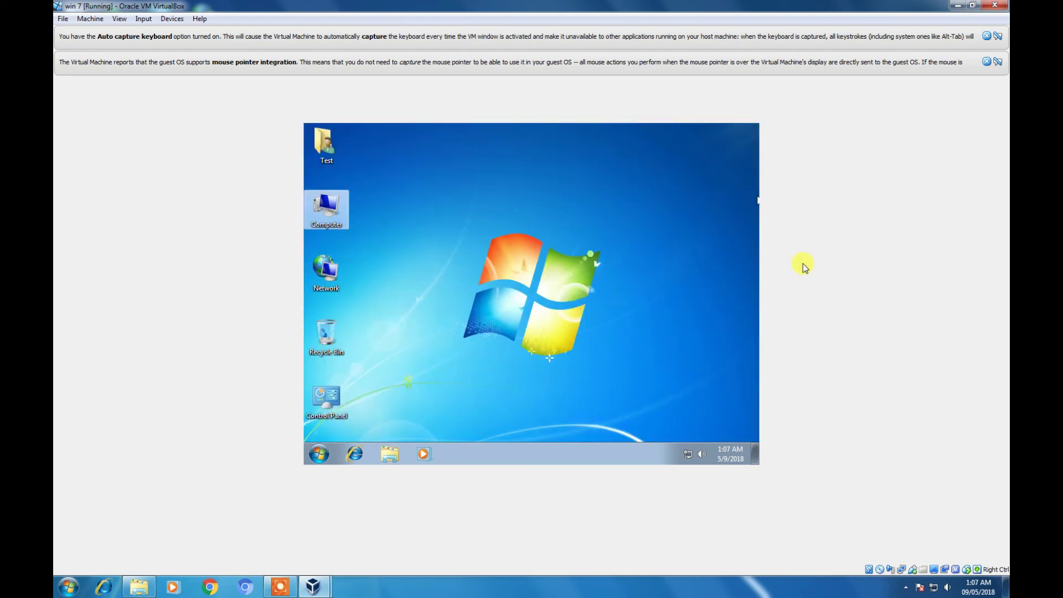
pyautogui.click(311, 447)
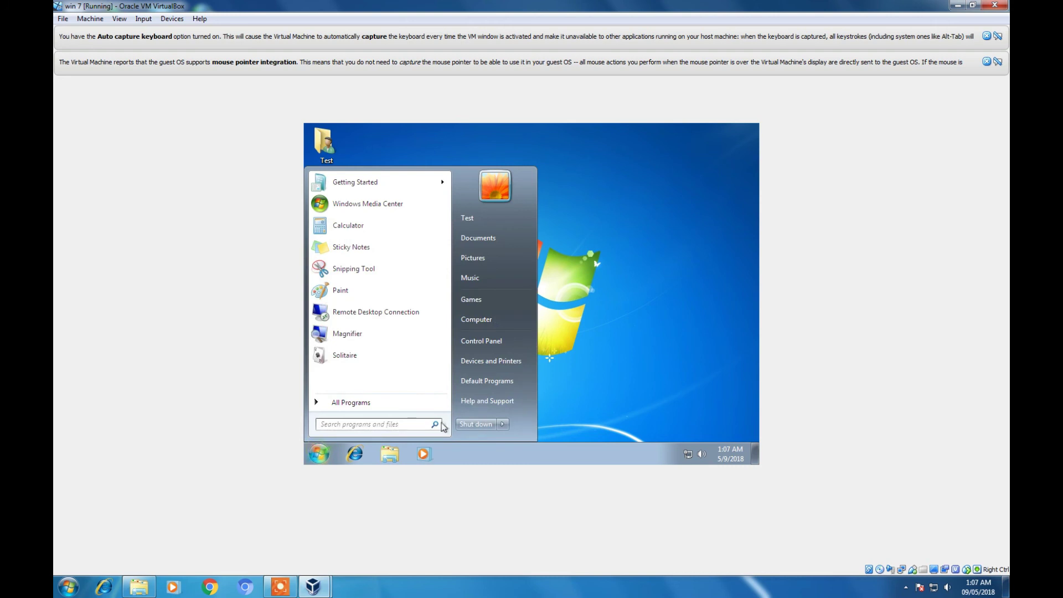
pyautogui.click(475, 426)
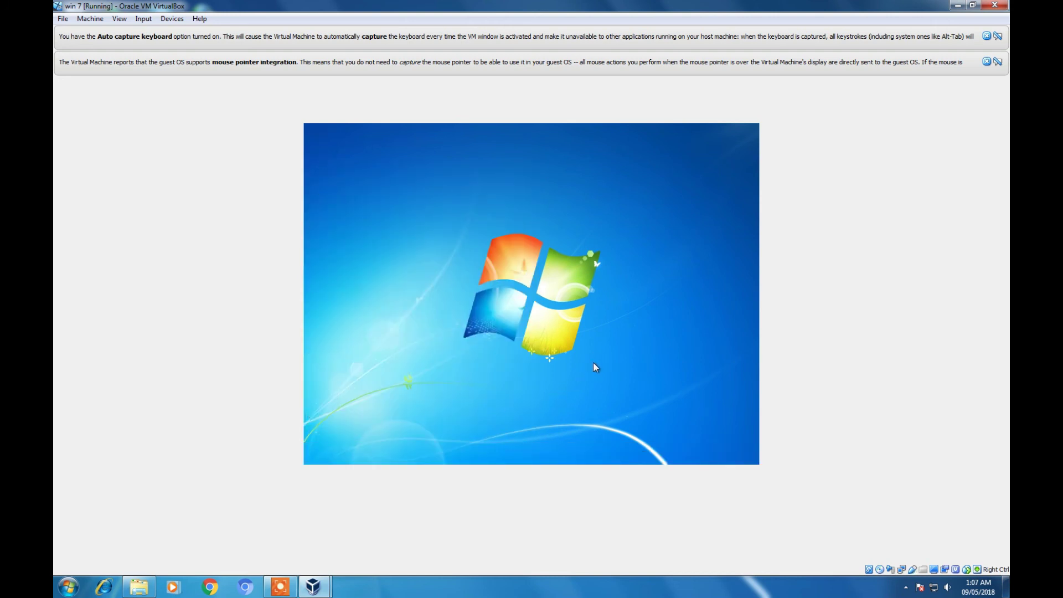